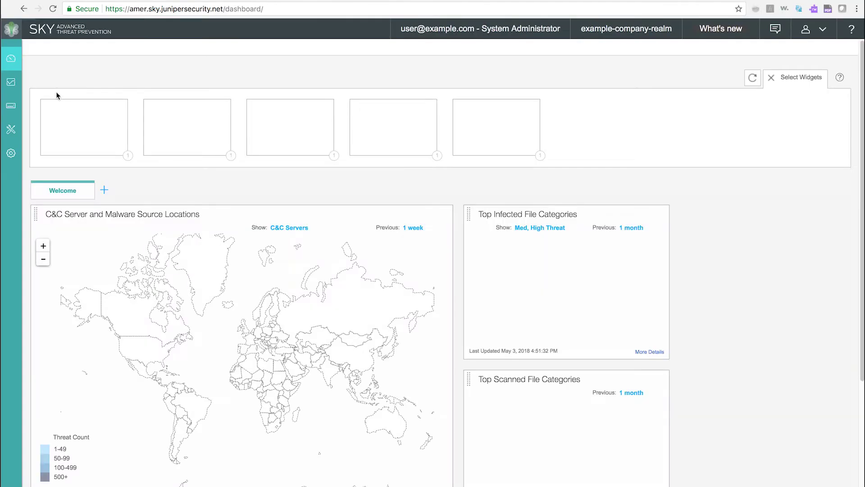
Drag the Top Scanned File Categories widget onto the dashboard
mouse_move(20, 74)
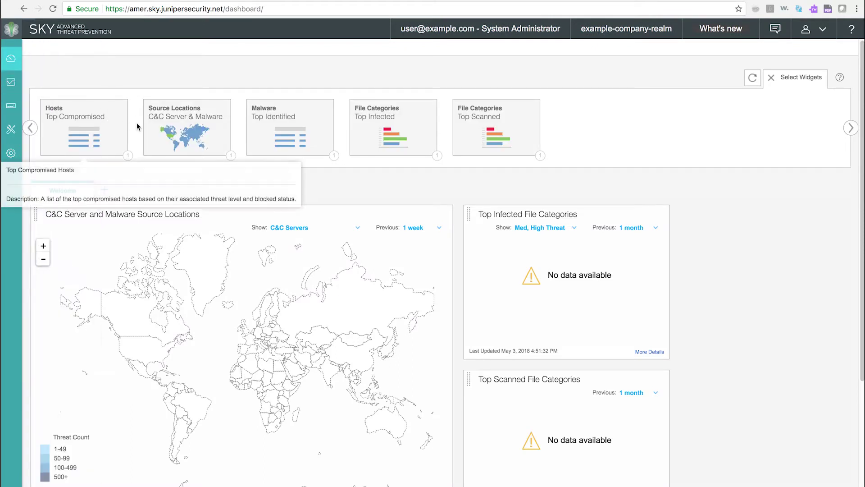
mouse_move(169, 123)
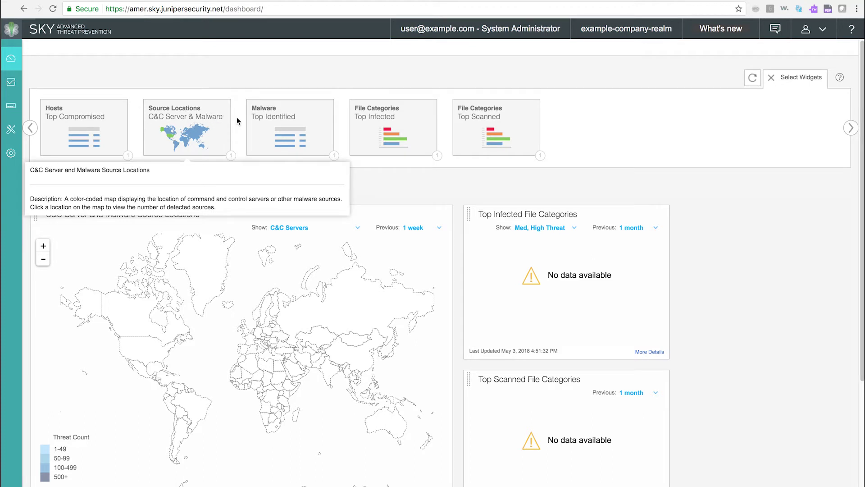
mouse_move(502, 150)
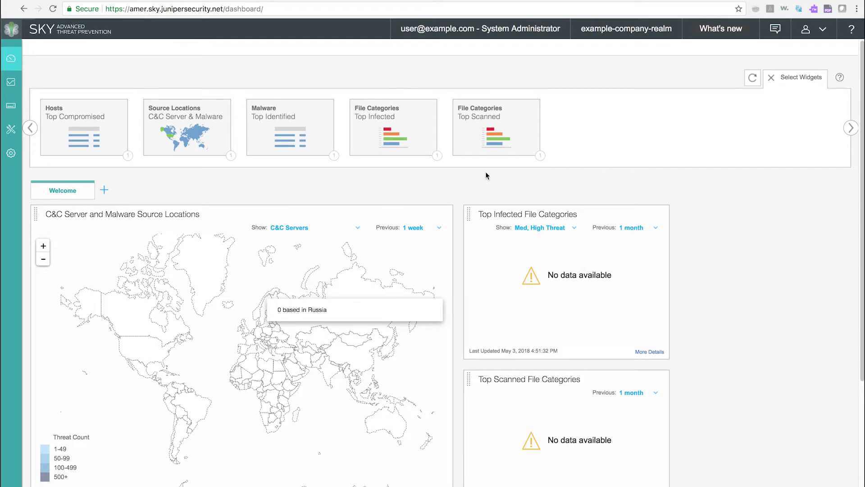
mouse_move(486, 123)
left_click_drag(487, 123, 535, 240)
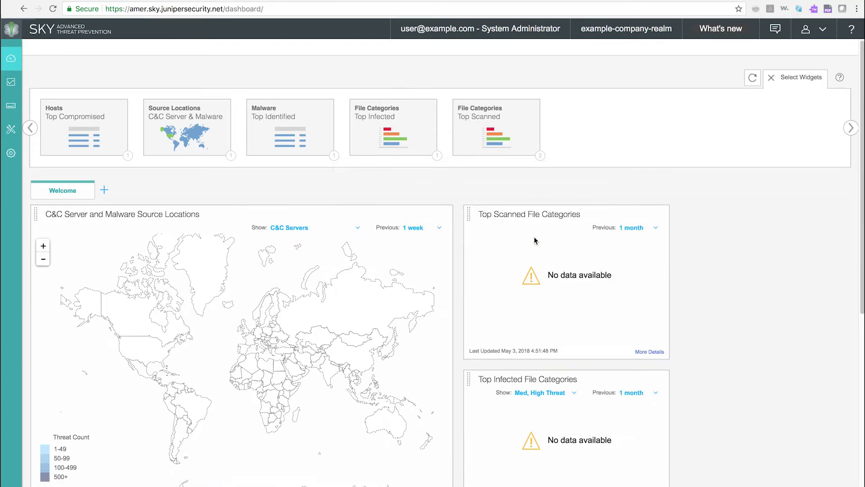
Check the Top Scanned widget's settings without changes, refresh its data and reposition it
mouse_move(347, 270)
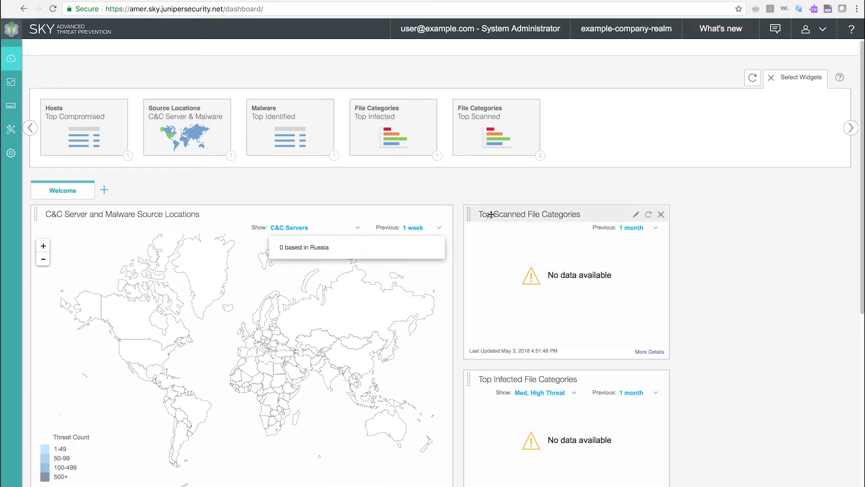
left_click(635, 216)
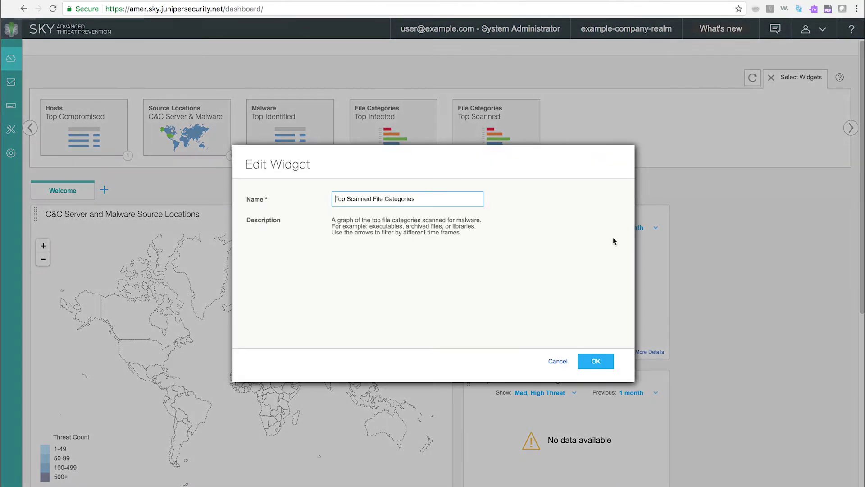
left_click(558, 361)
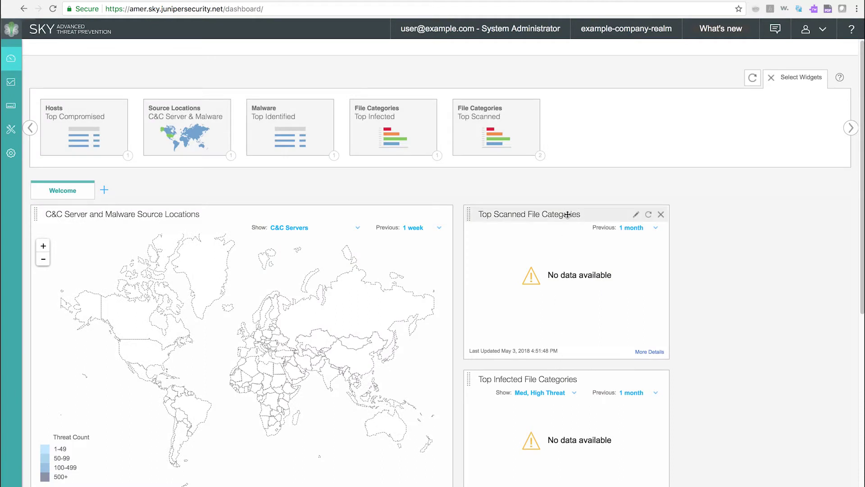
left_click(648, 215)
left_click_drag(610, 218, 595, 244)
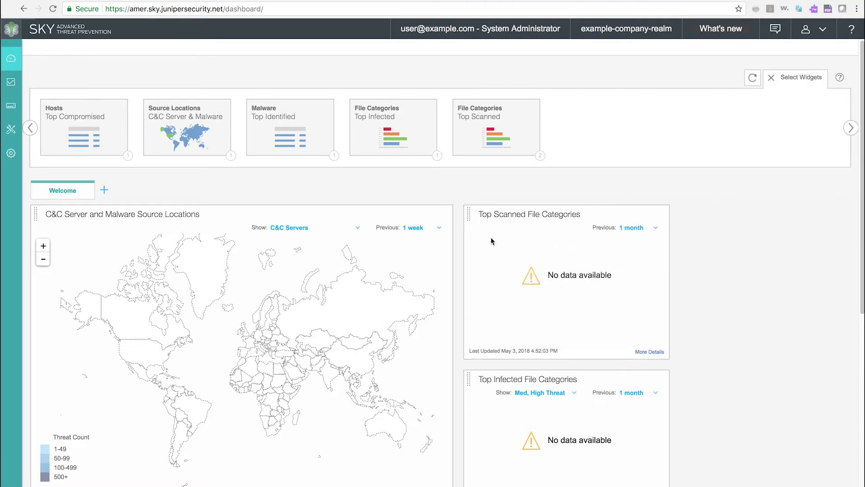
Review the Top Infected widget's threat-level and time-range filters, keeping 1 month
left_click(533, 393)
left_click(637, 391)
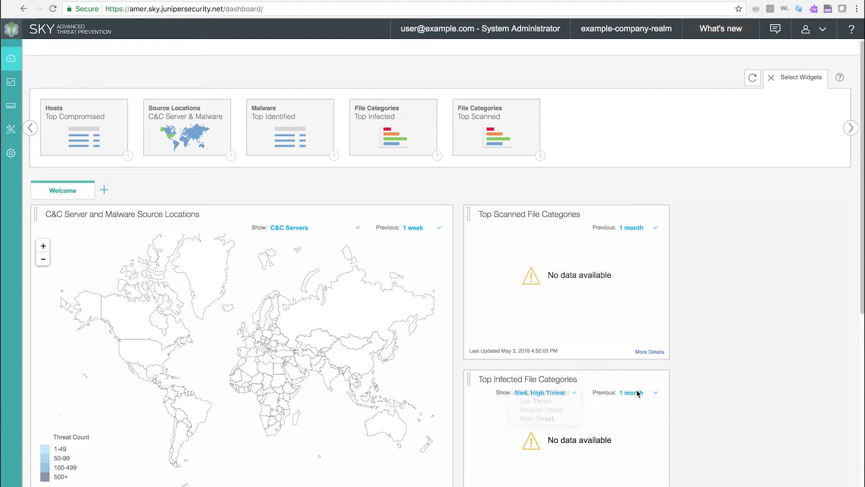
left_click(637, 392)
left_click(594, 411)
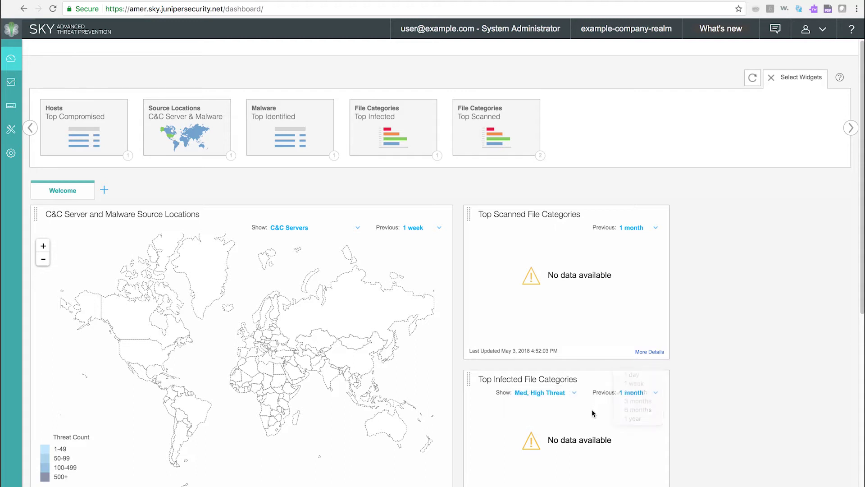
Add a new dashboard tab left as New-Tab, then go to the monitoring reports
left_click(104, 190)
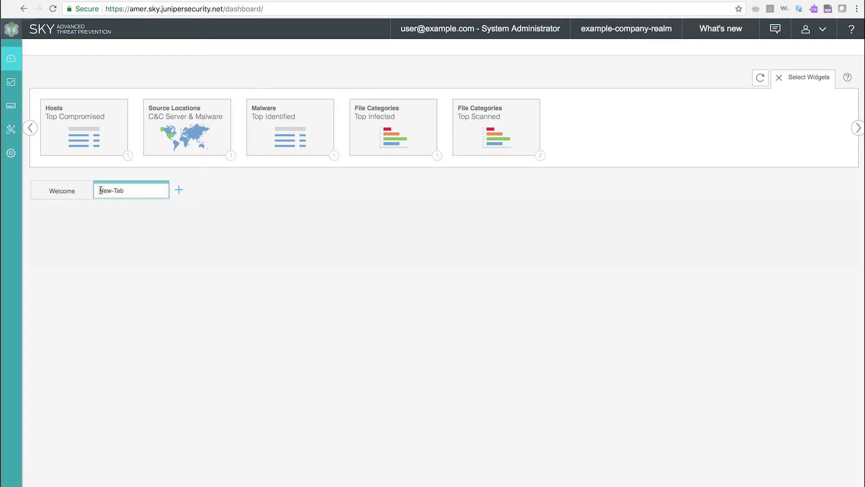
type("Custo")
key("BackSpace")
key("BackSpace")
key("BackSpace")
key("BackSpace")
key("BackSpace")
key("BackSpace")
key("BackSpace")
key("BackSpace")
key("BackSpace")
key("BackSpace")
left_click(10, 84)
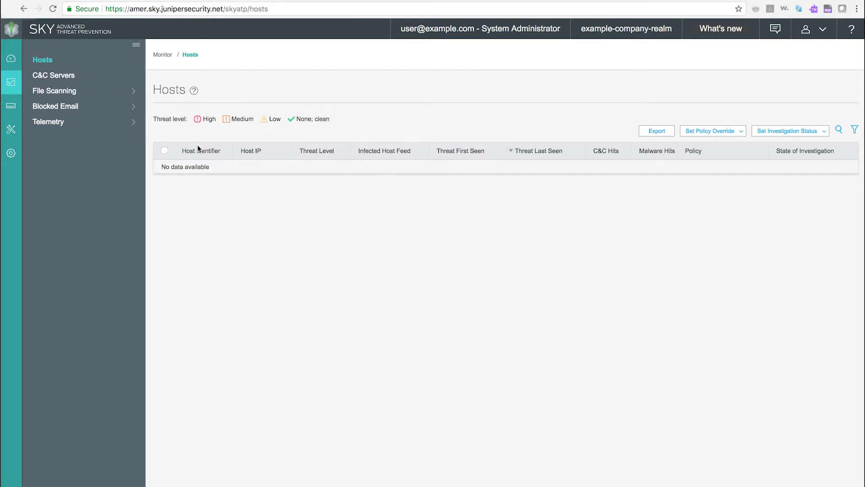
Raise the system volume while the Hosts report is shown
key("XF86AudioRaiseVolume")
View the C&C Servers report, then expand File Scanning and select HTTP File Downloads
left_click(62, 81)
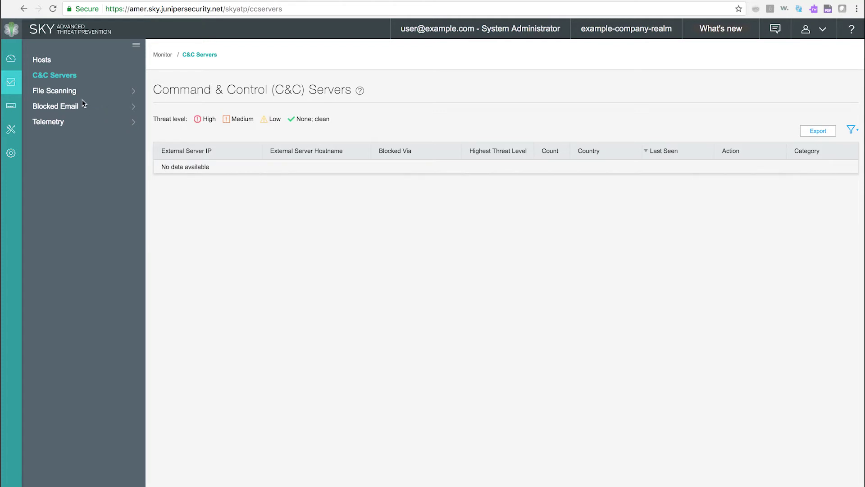
left_click(42, 92)
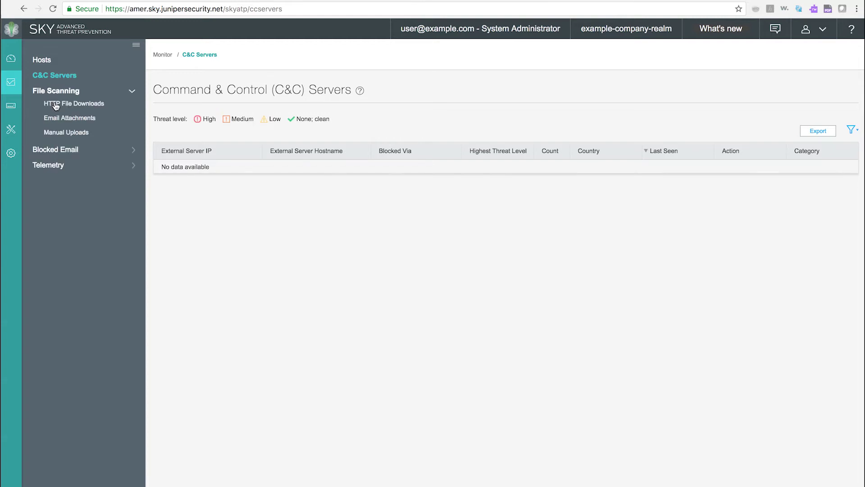
left_click(56, 105)
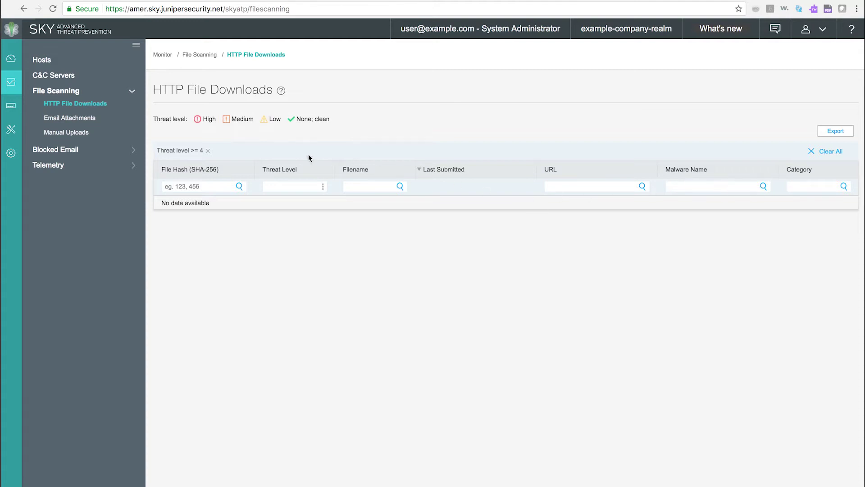
Switch from HTTP File Downloads to the Email Attachments scanning report
left_click(92, 120)
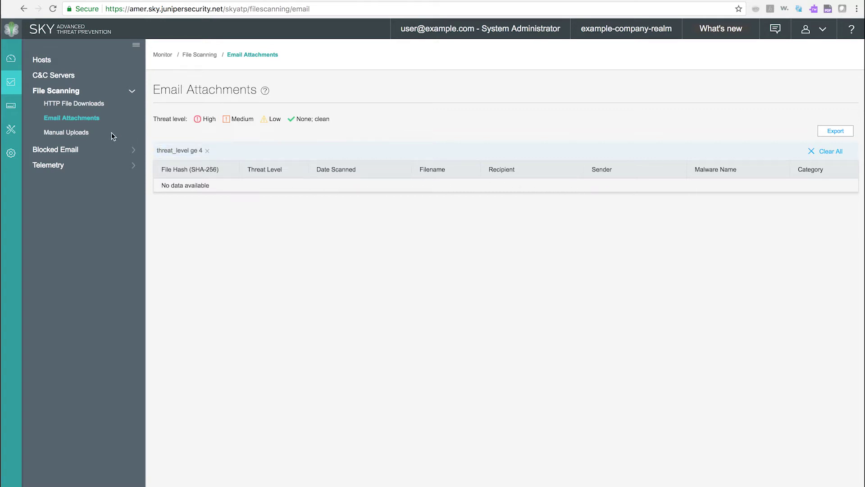
View the Manual Uploads report, then expand Blocked Email and select SMTP Quarantine
left_click(80, 135)
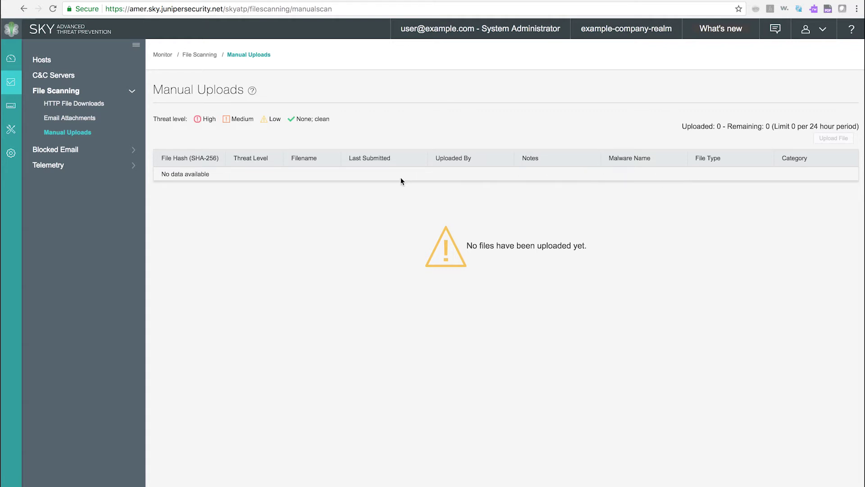
left_click(73, 152)
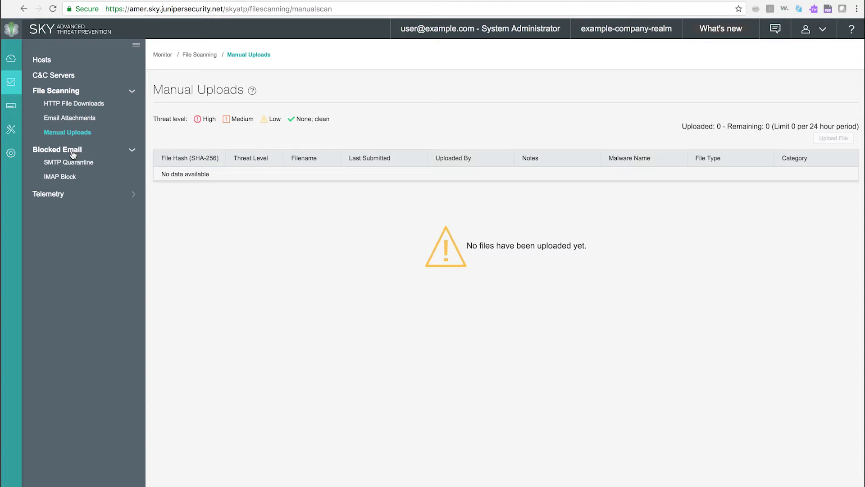
left_click(72, 162)
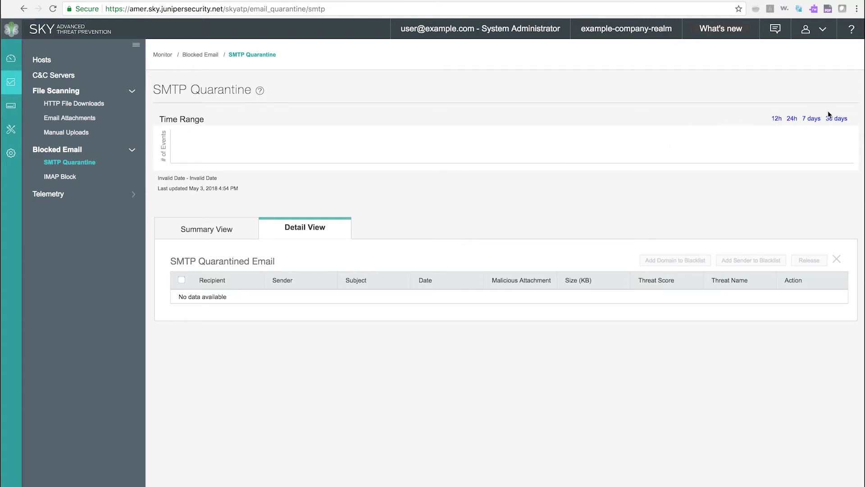
Show SMTP quarantine events for the last 30 days with summary counts and charts
left_click(834, 120)
left_click(211, 232)
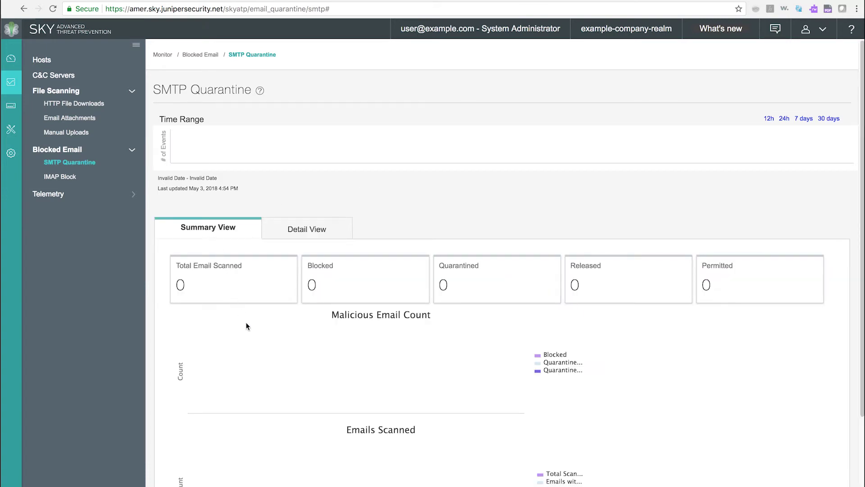
scroll(246, 326, "down", 5)
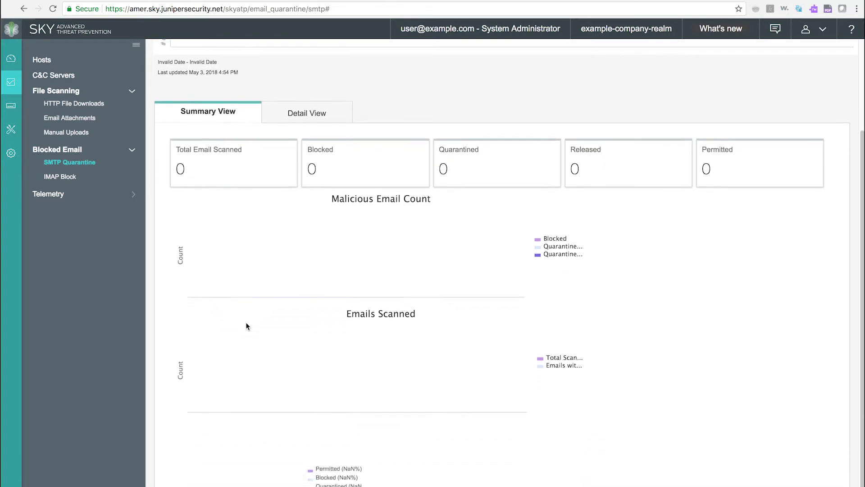
scroll(246, 325, "down", 1)
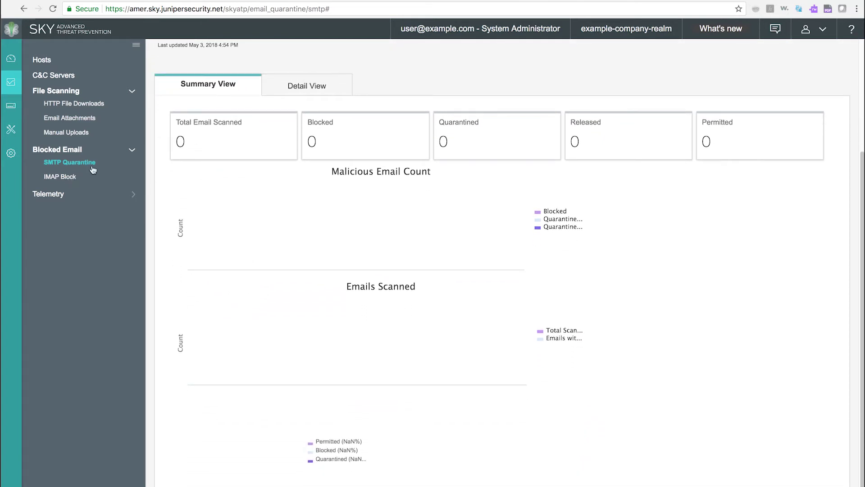
Open the IMAP Block report, view its summary charts, then return to its table
left_click(70, 178)
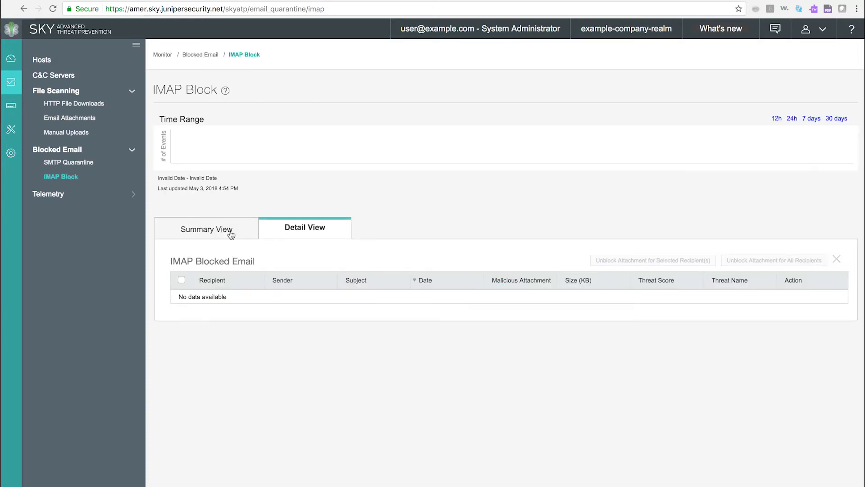
left_click(212, 221)
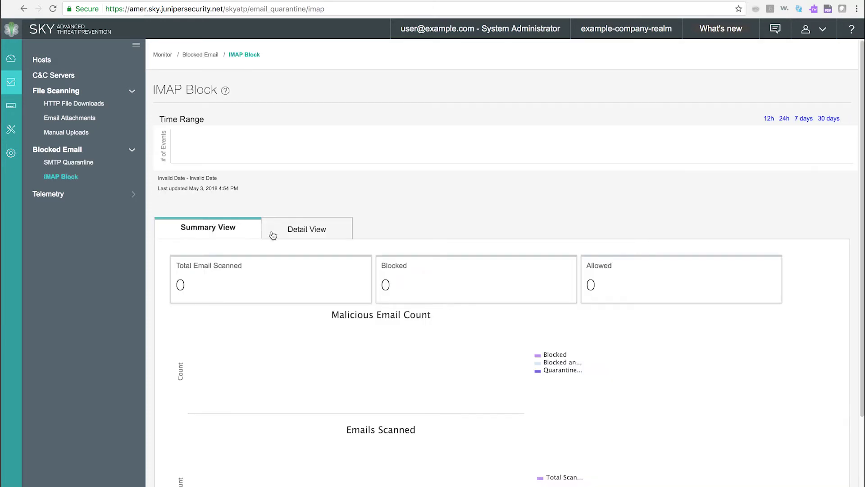
left_click(308, 229)
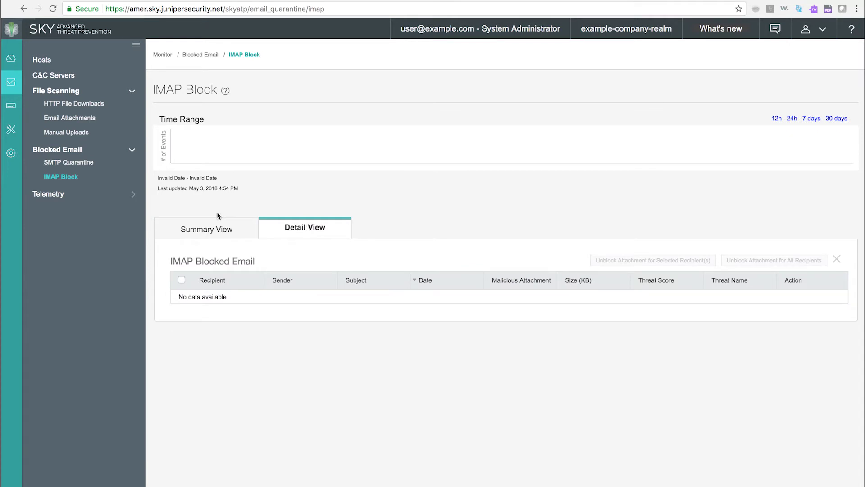
Revisit SMTP Quarantine and IMAP Block, then open the Telemetry page
left_click(89, 166)
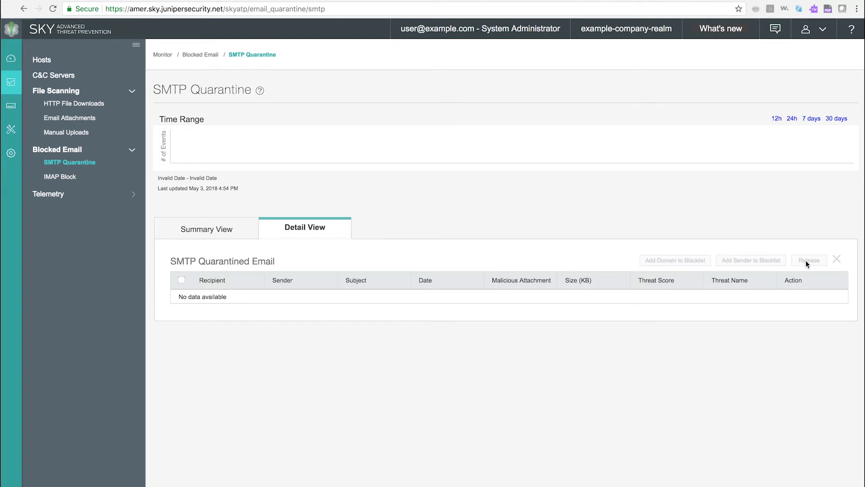
left_click(61, 179)
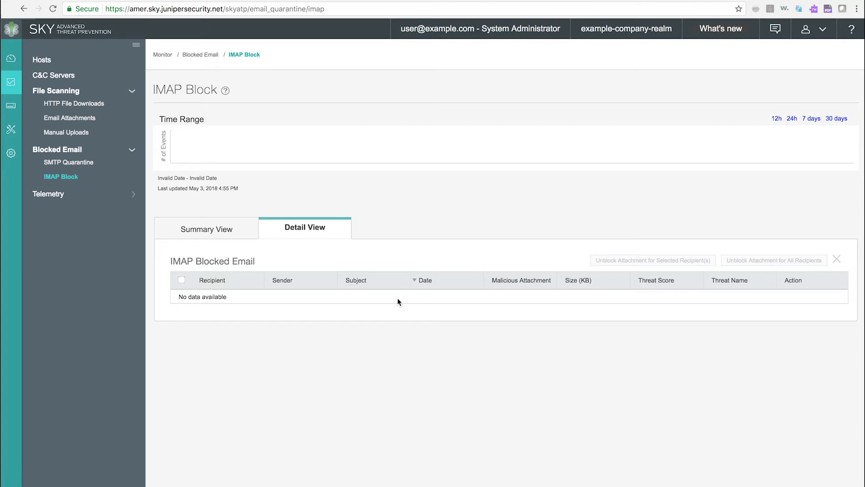
left_click(50, 195)
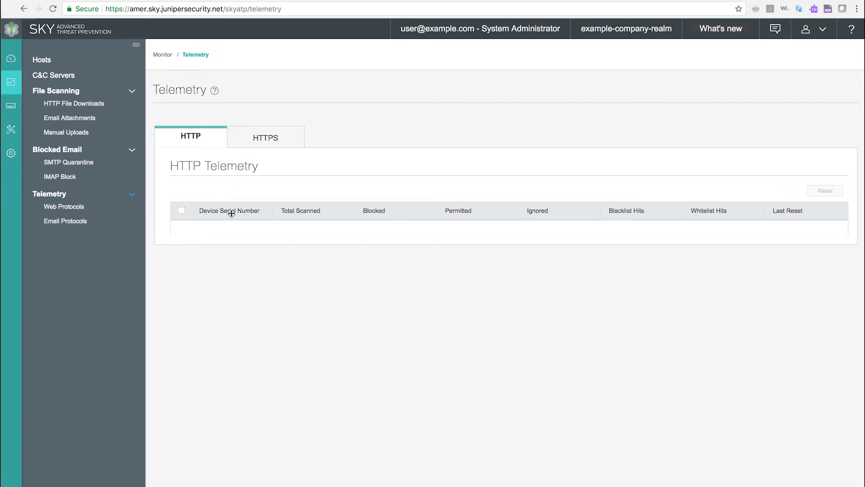
View the HTTPS telemetry figures, then go to the enrolled devices list
left_click(259, 139)
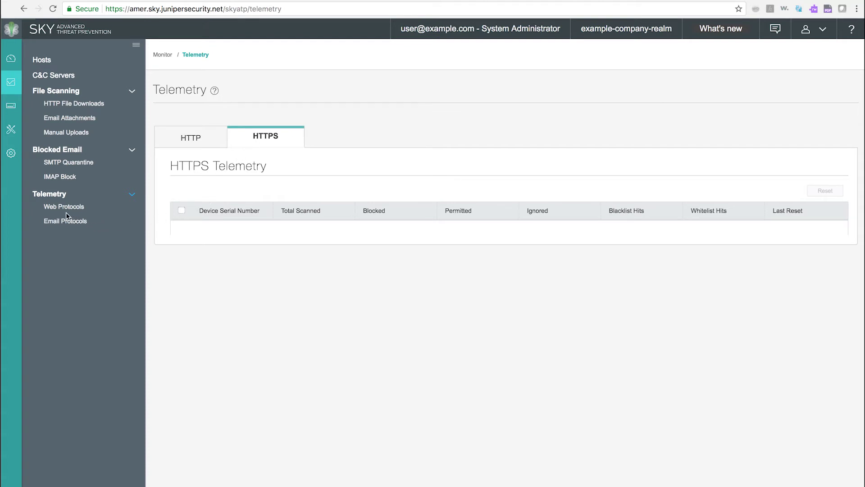
left_click(18, 108)
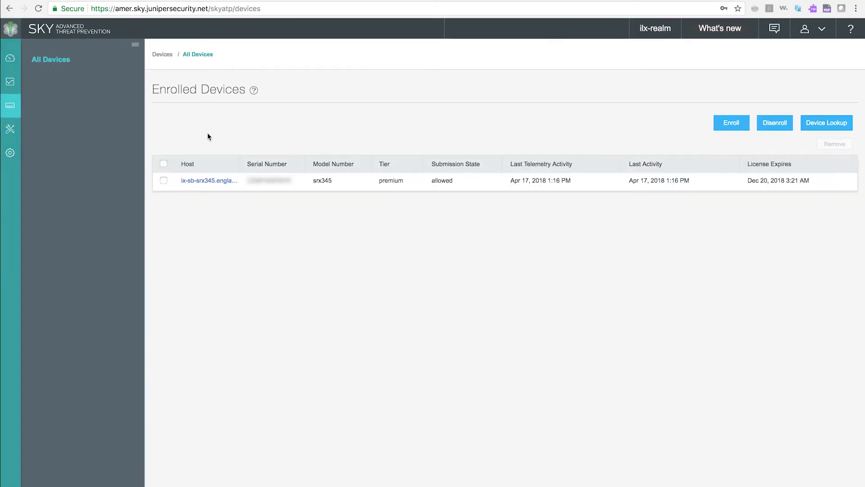
left_click(204, 182)
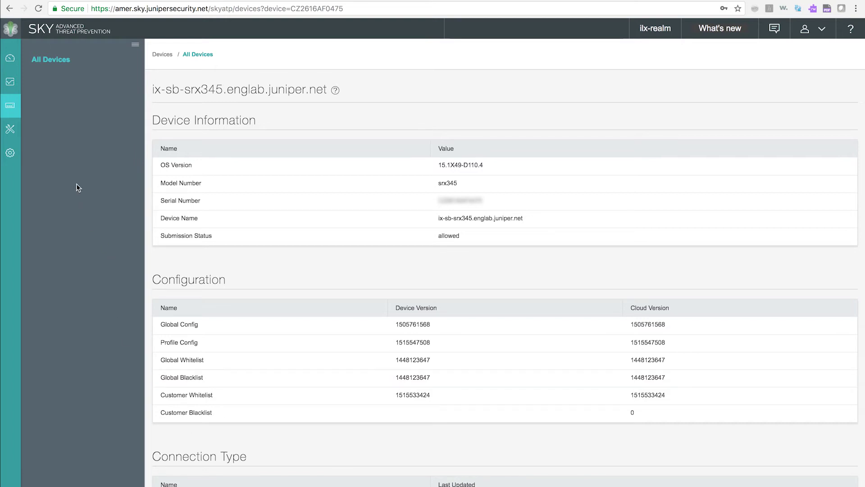
left_click(55, 66)
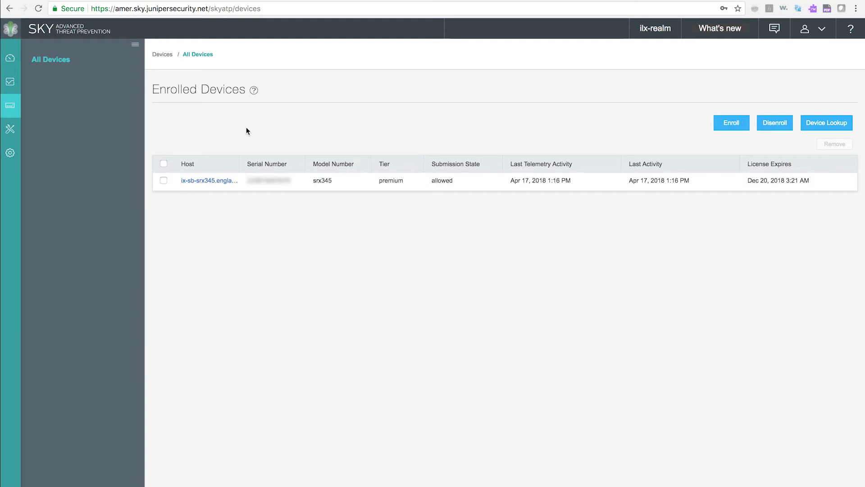
left_click(730, 127)
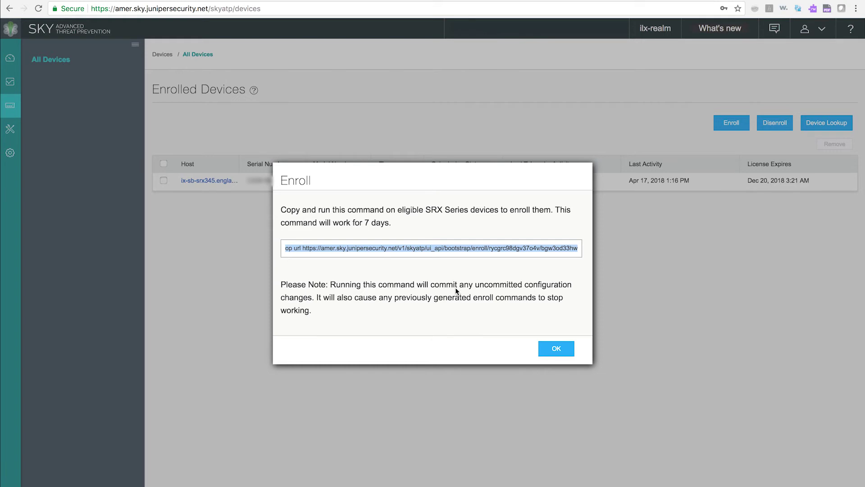
left_click(557, 350)
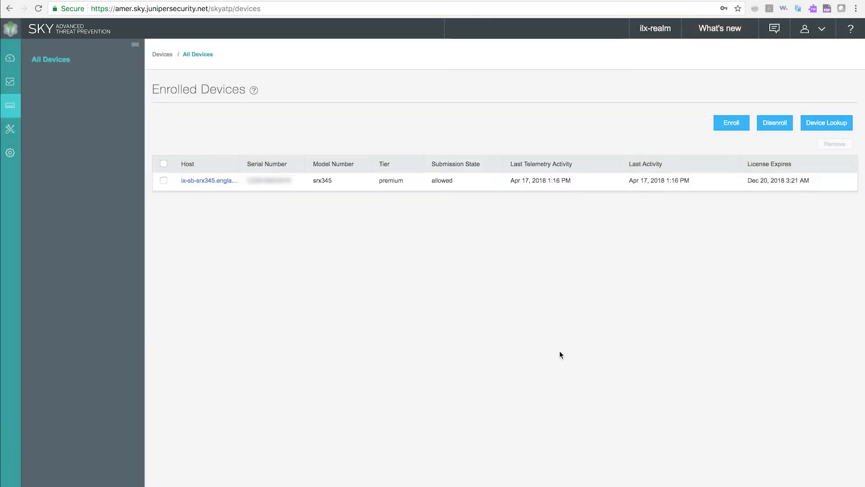
left_click(775, 125)
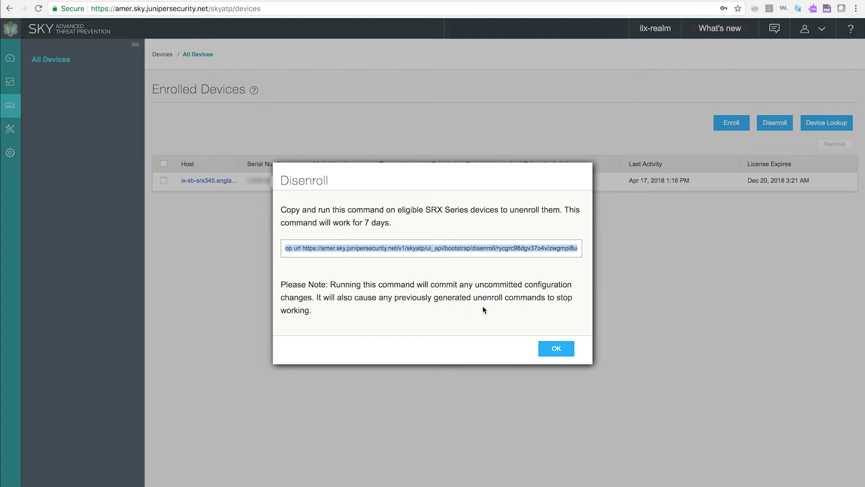
left_click(548, 348)
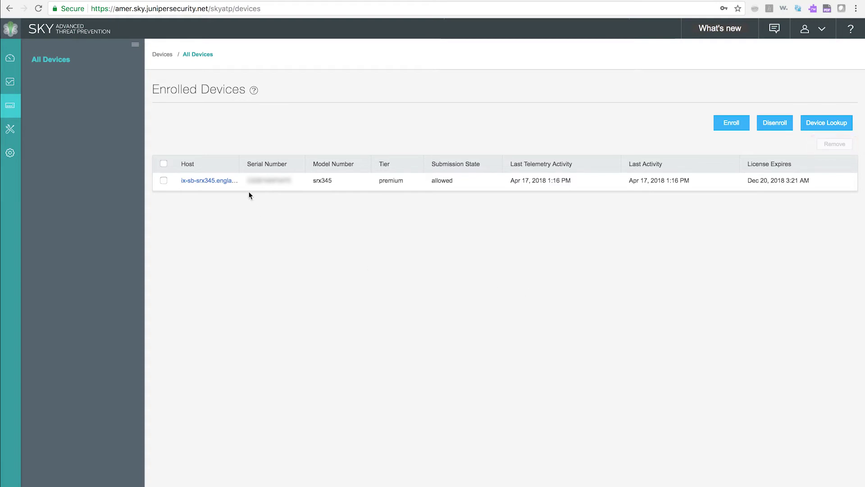
left_click_drag(249, 185, 293, 189)
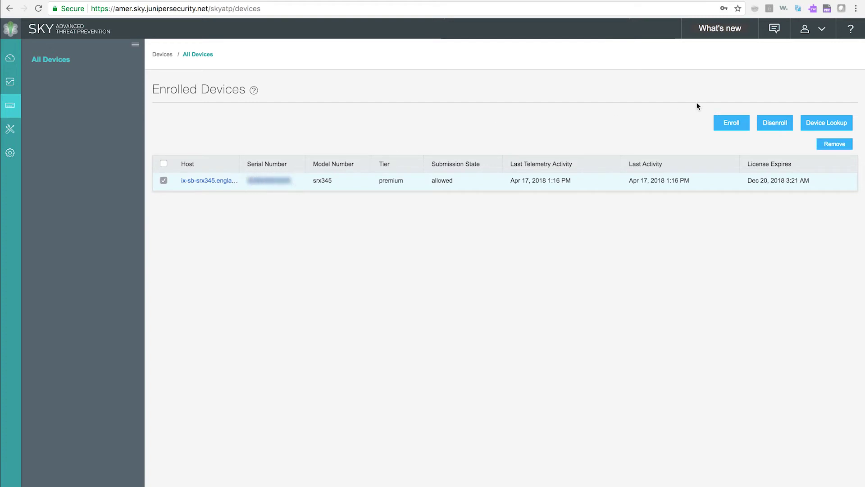
left_click(831, 123)
left_click(441, 164)
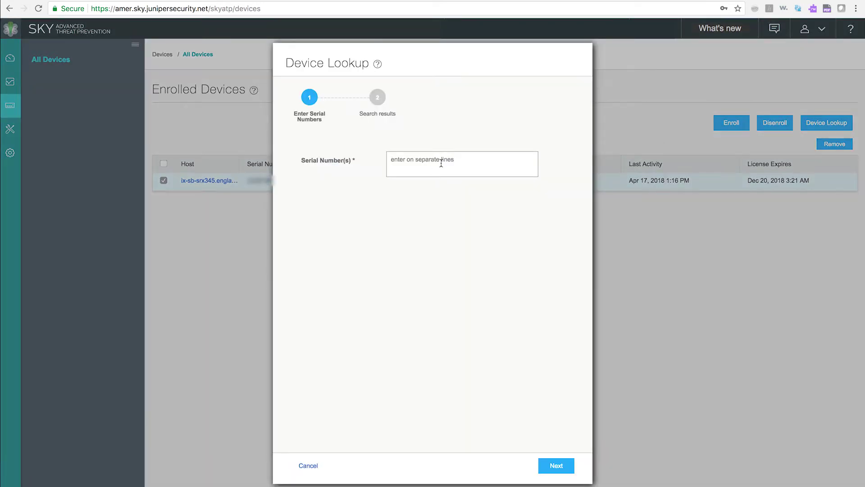
key("super+v")
left_click(557, 470)
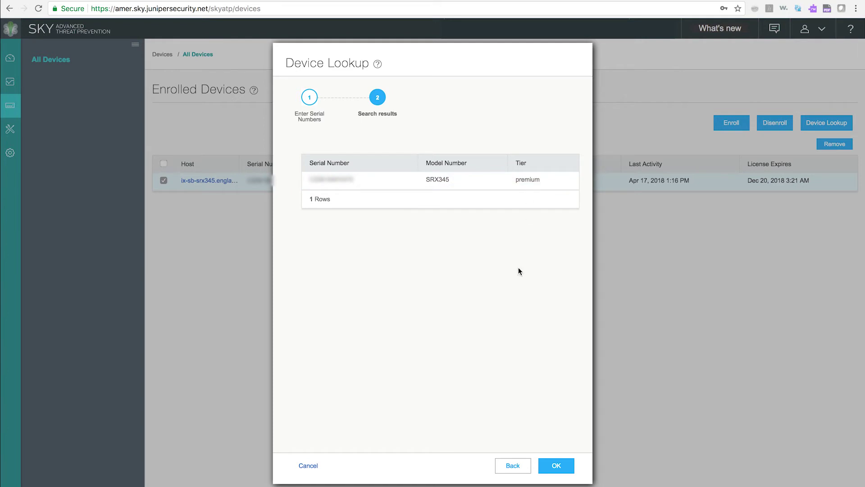
left_click(554, 466)
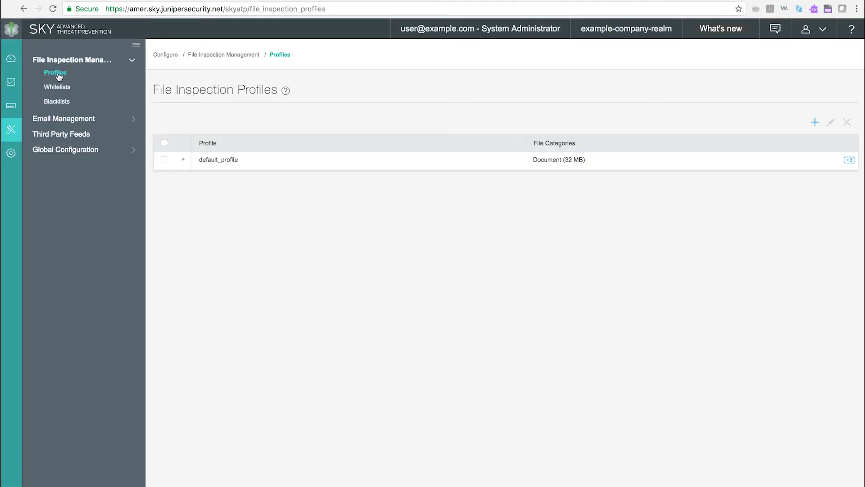
List the file inspection profiles, show all of default_profile's categories, and start a new profile
left_click(58, 77)
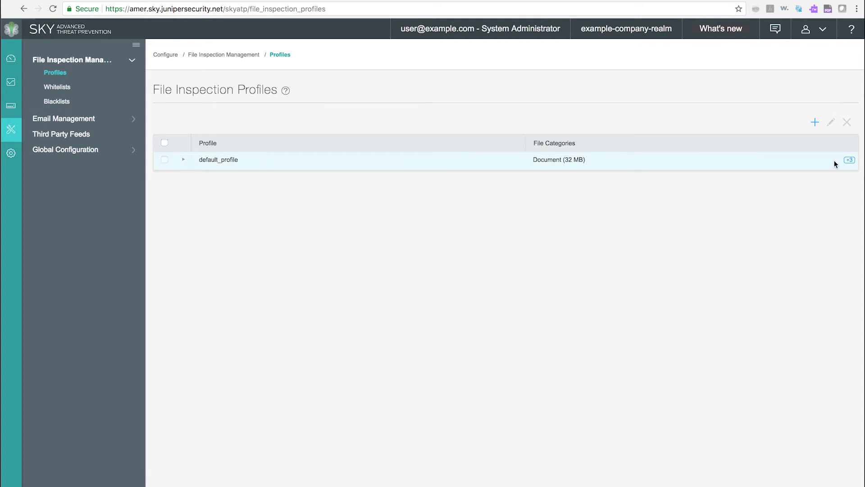
left_click(849, 160)
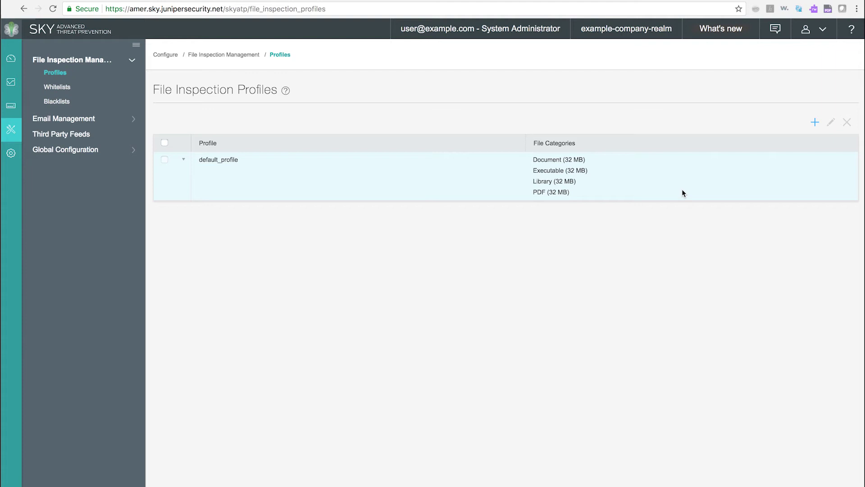
left_click(814, 122)
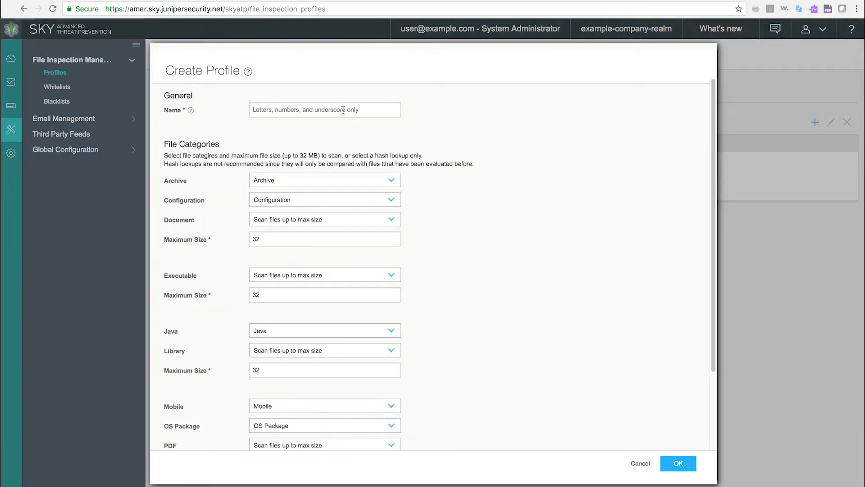
Name the profile Test, set Archive to Hash lookup only and Configuration to Do not scan
left_click(342, 109)
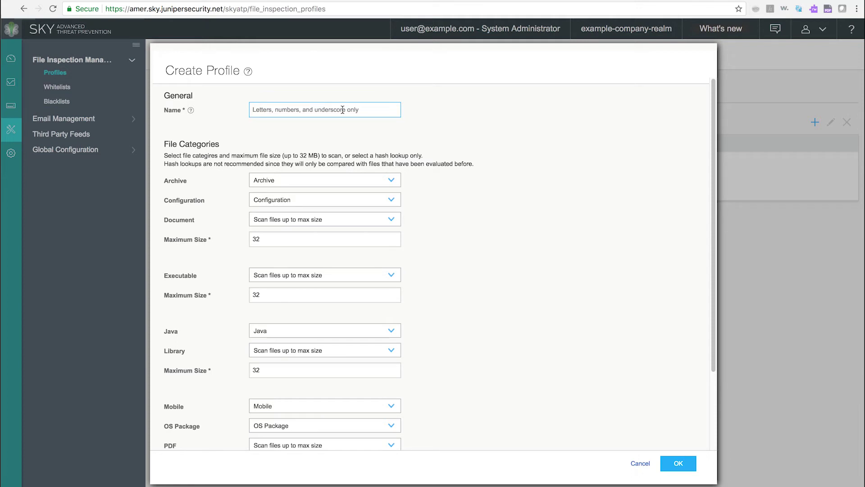
type("Test")
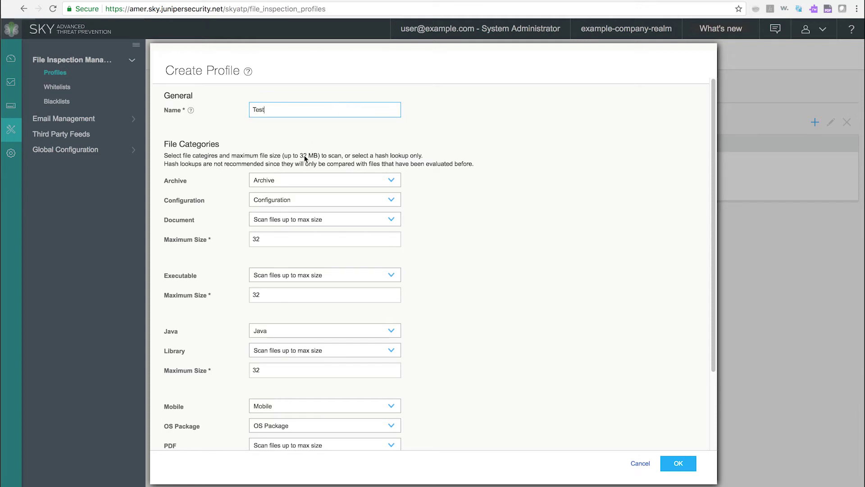
left_click(276, 184)
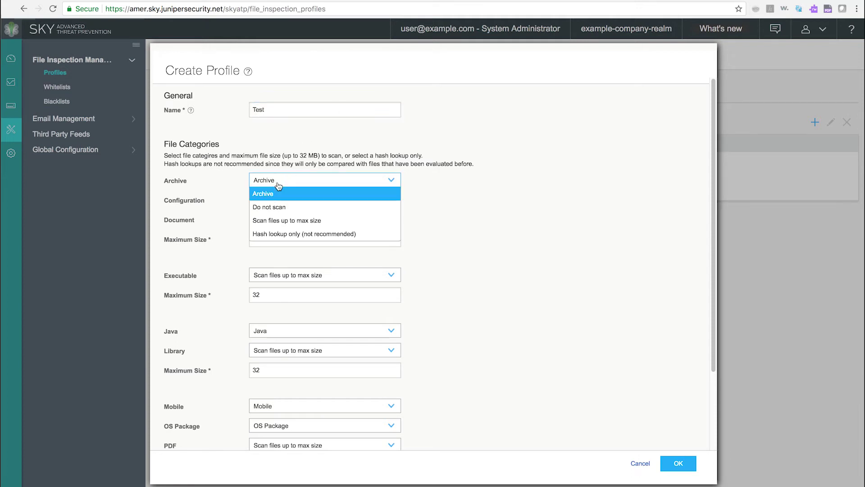
left_click(280, 233)
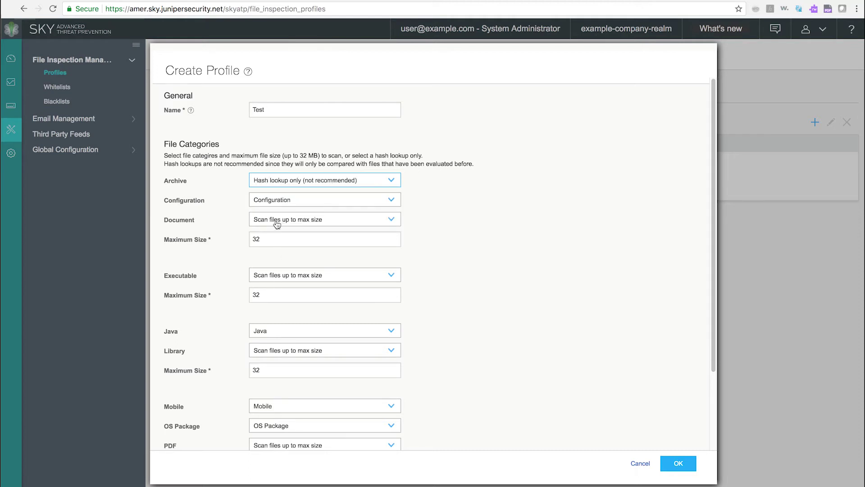
left_click(279, 203)
left_click(274, 226)
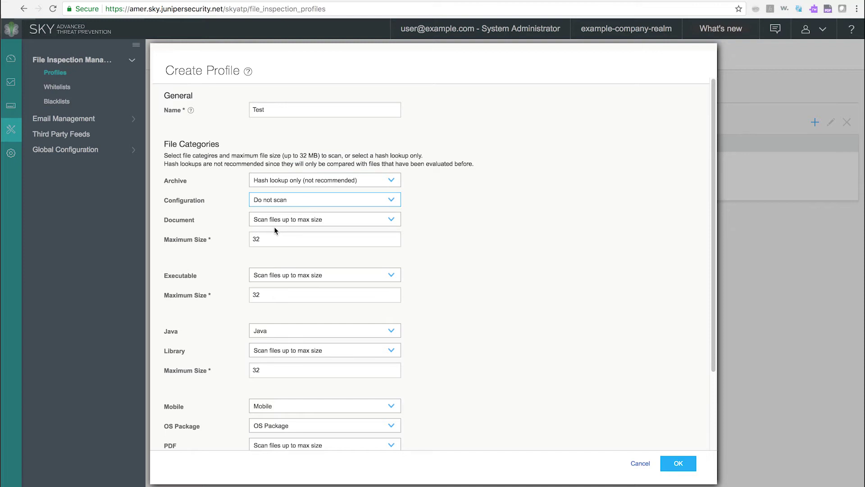
Leave the document maximum size unchanged, save the Test profile, and view the Whitelists page
left_click(372, 241)
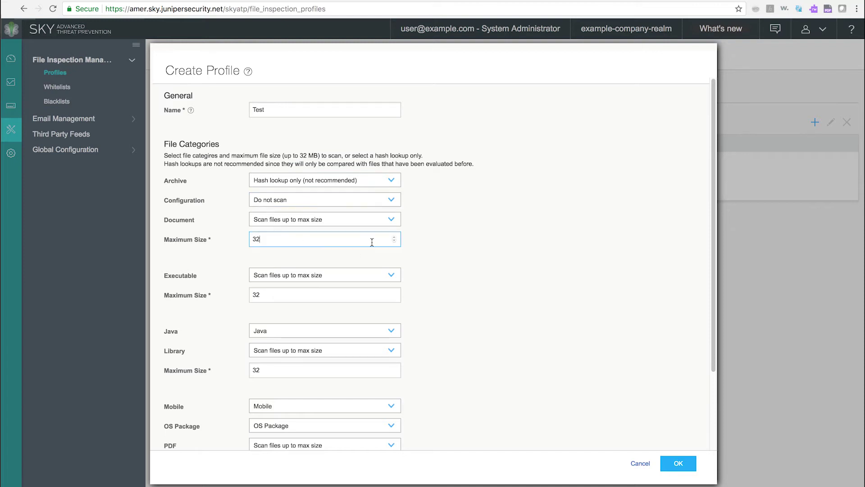
left_click(314, 247)
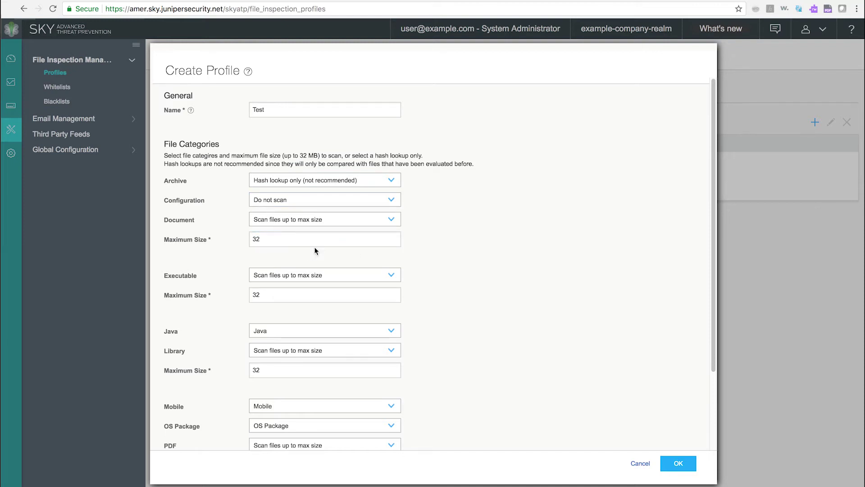
left_click(295, 240)
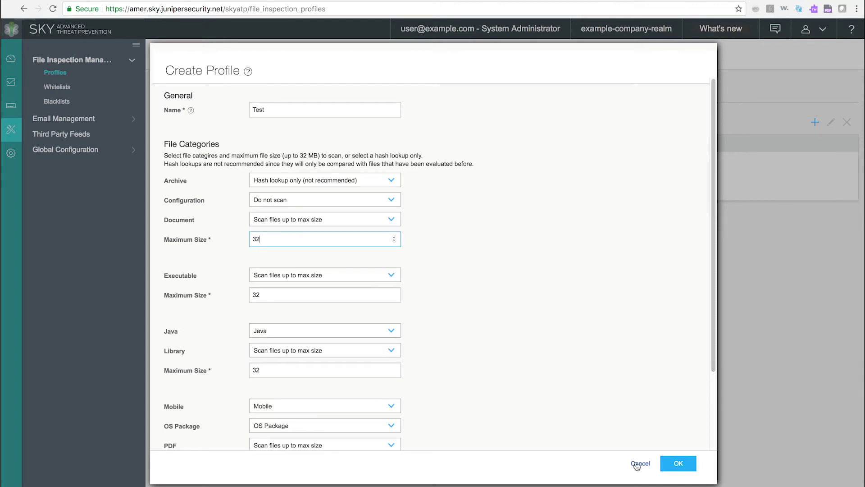
left_click(678, 464)
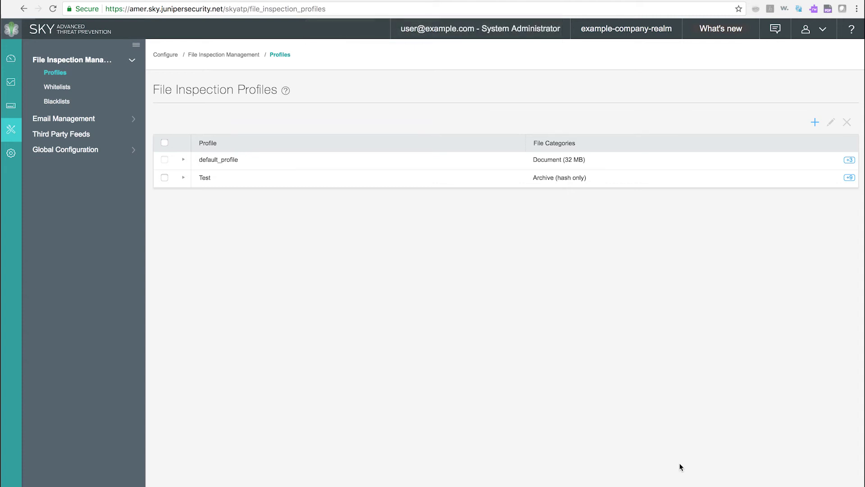
left_click(63, 90)
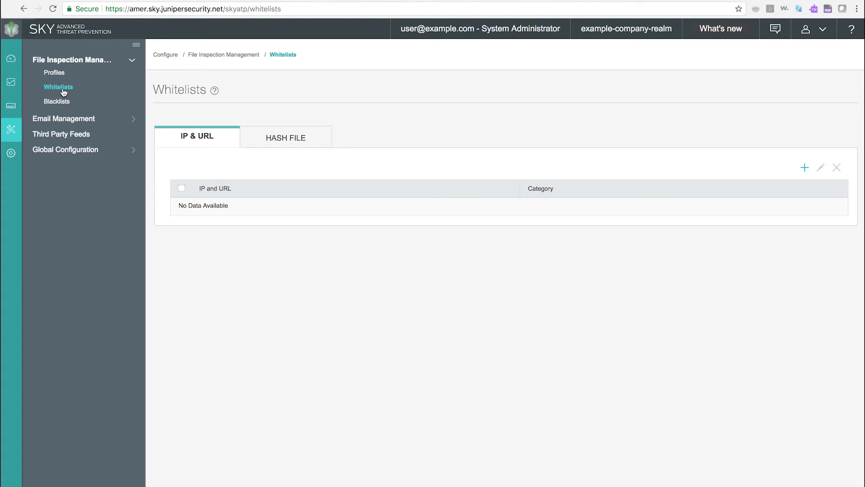
Blacklist IP 10.10.10.1, check the empty Hash File list, and expand Email Management
left_click(60, 102)
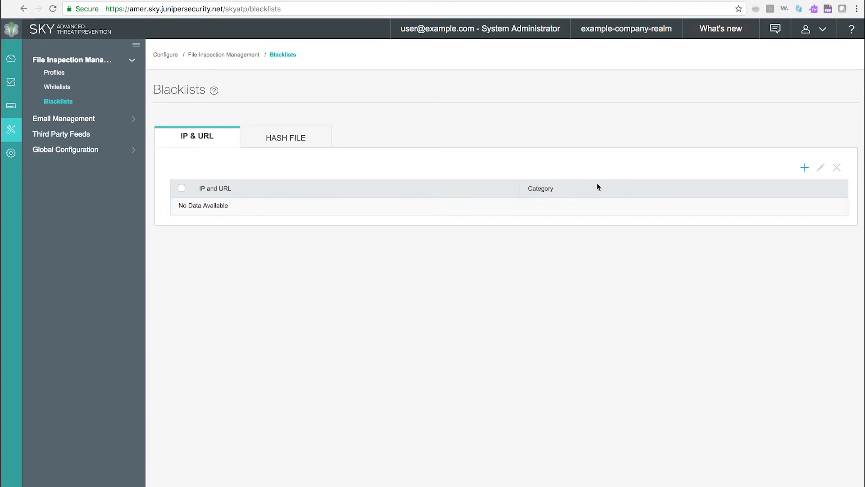
left_click(805, 168)
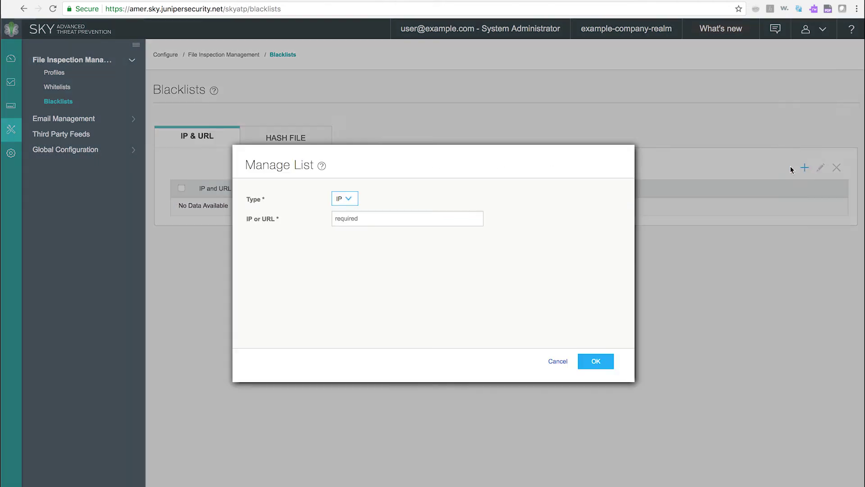
left_click(350, 201)
left_click(350, 201)
left_click(345, 215)
type("10.")
left_click(353, 245)
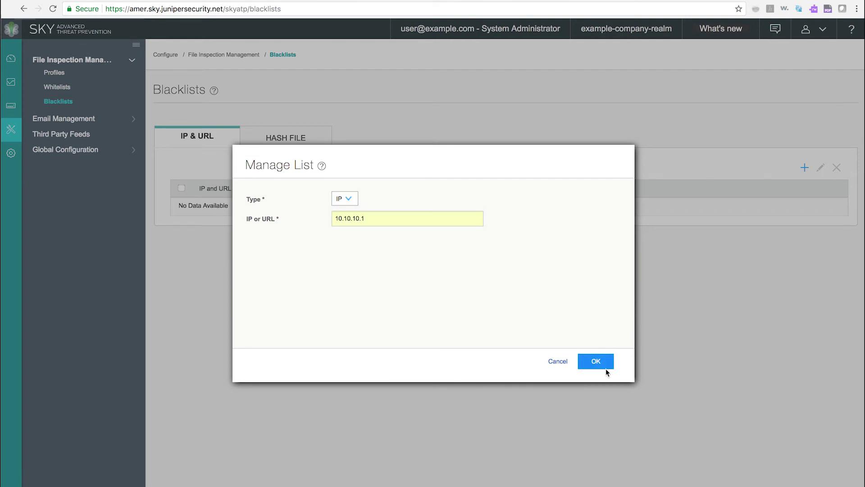
left_click(600, 363)
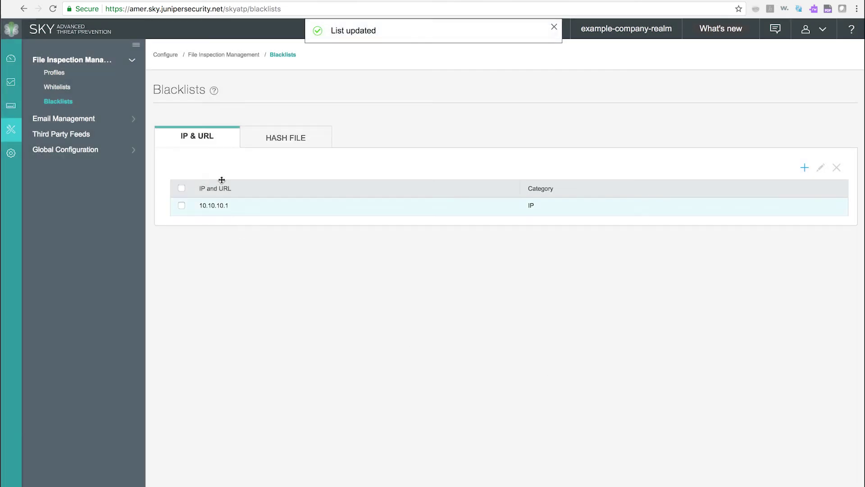
left_click(278, 135)
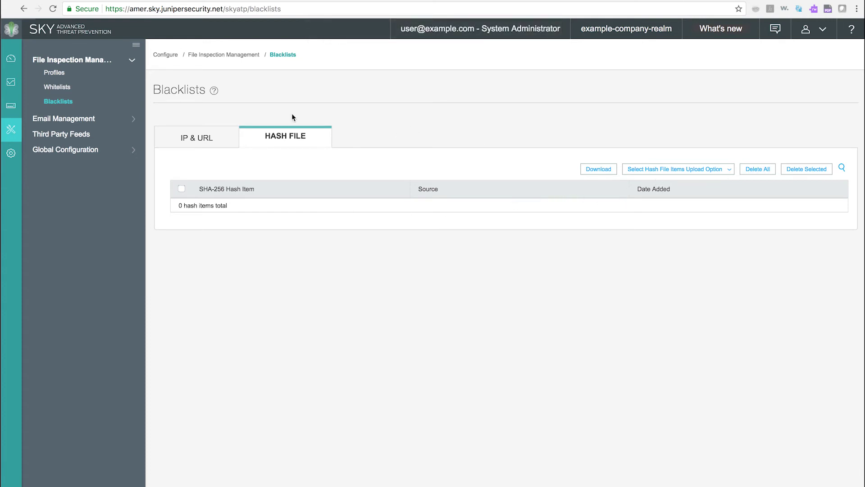
left_click(83, 120)
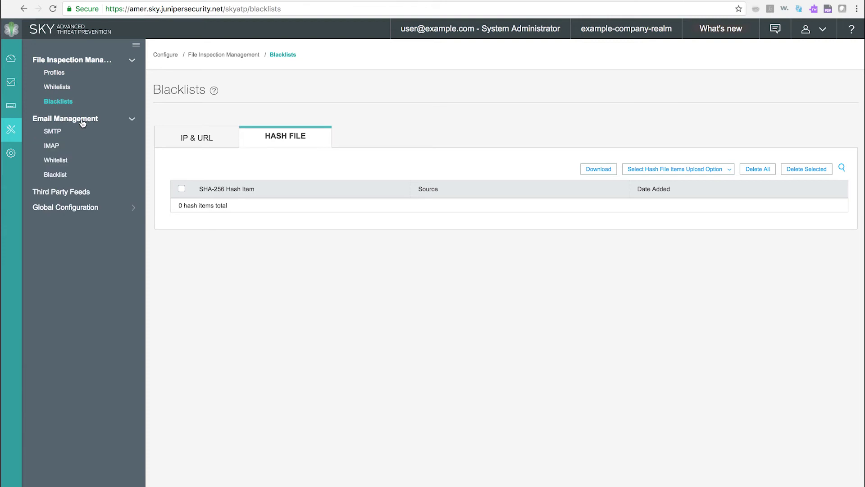
Keep quarantining malicious SMTP mail, but let recipients request release of their email
left_click(51, 132)
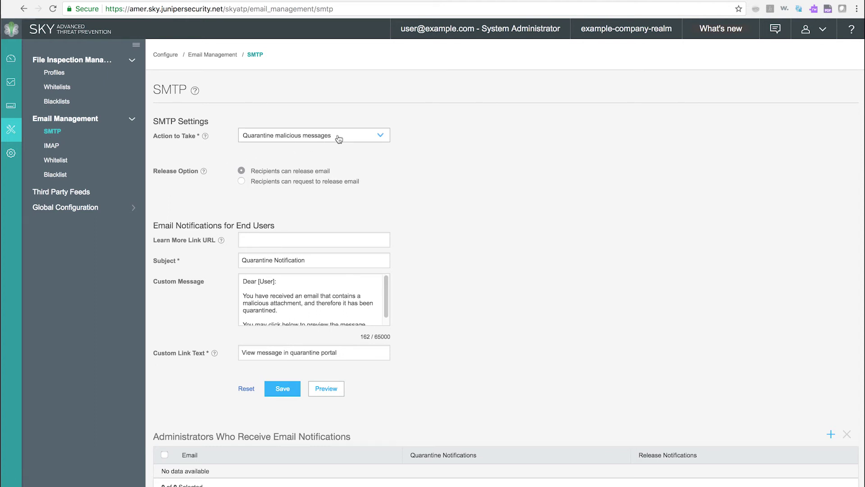
left_click(381, 137)
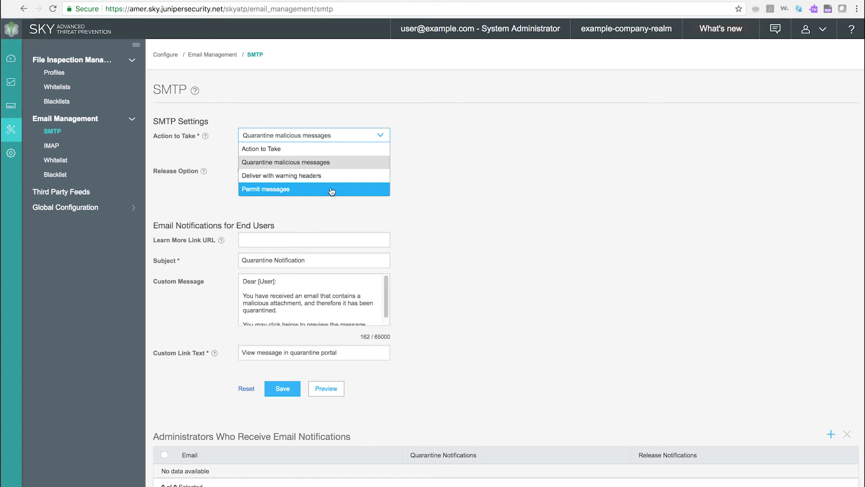
left_click(431, 173)
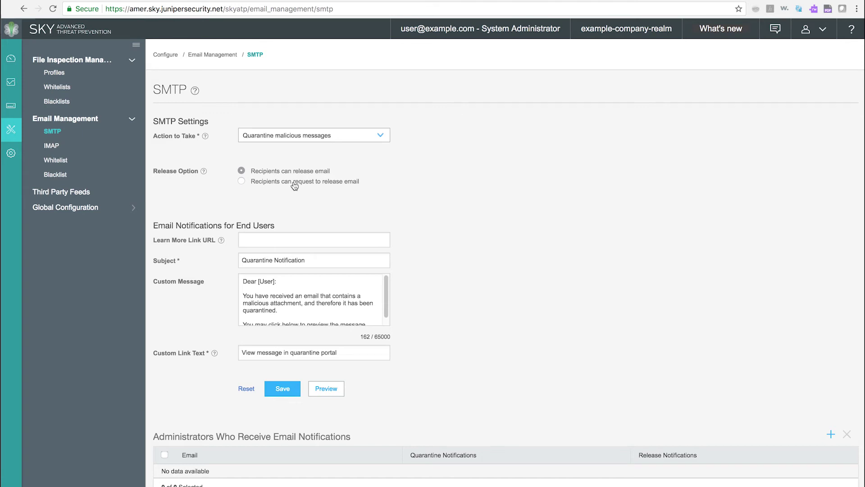
left_click(294, 185)
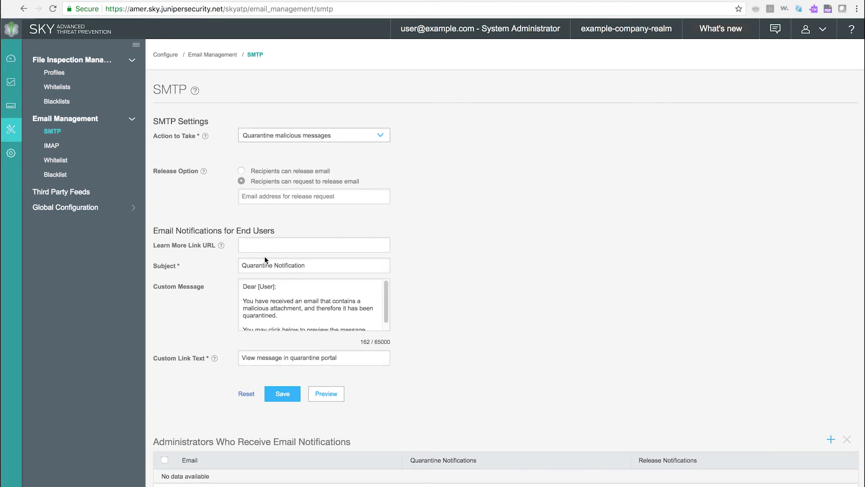
mouse_move(243, 287)
left_mouse_down()
mouse_move(261, 330)
mouse_move(283, 340)
left_mouse_up()
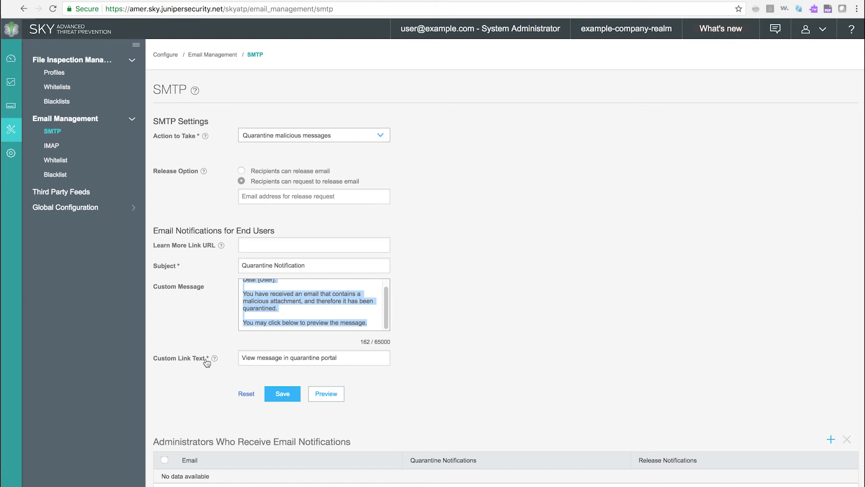
key("shift+Tab")
key("shift+Tab")
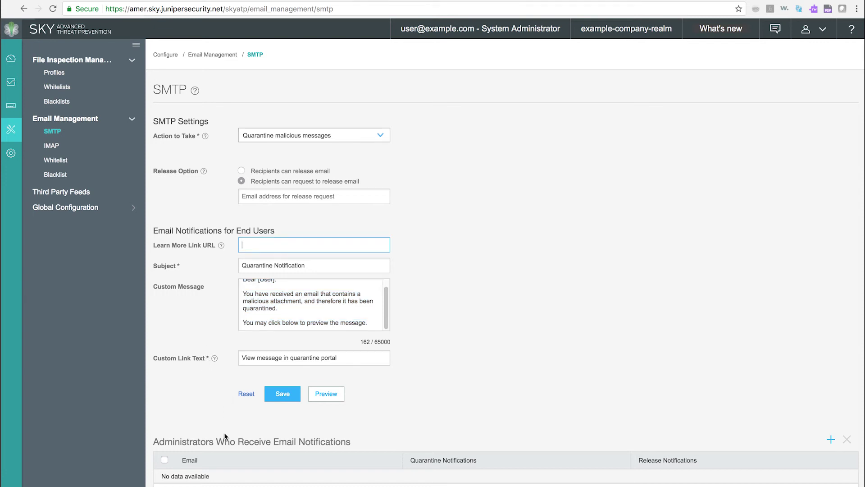
Try adding an administrator to notify without an email, cancel it, and go to IMAP
left_click(830, 440)
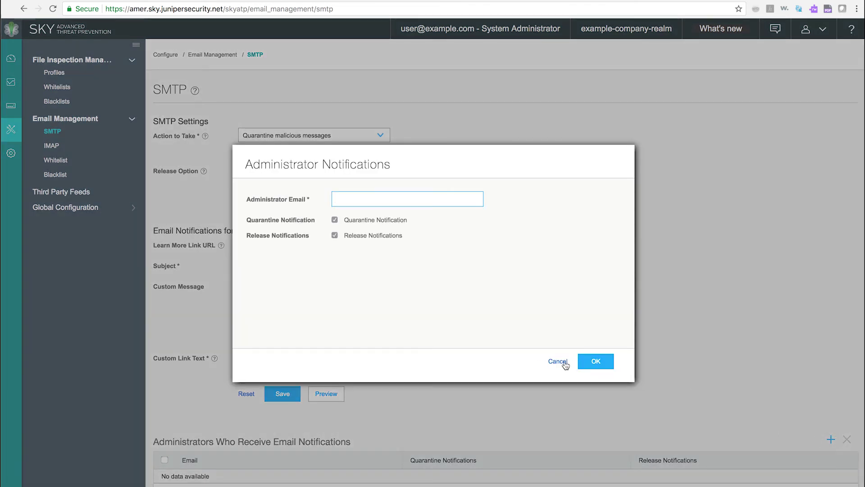
left_click(596, 360)
left_click(558, 361)
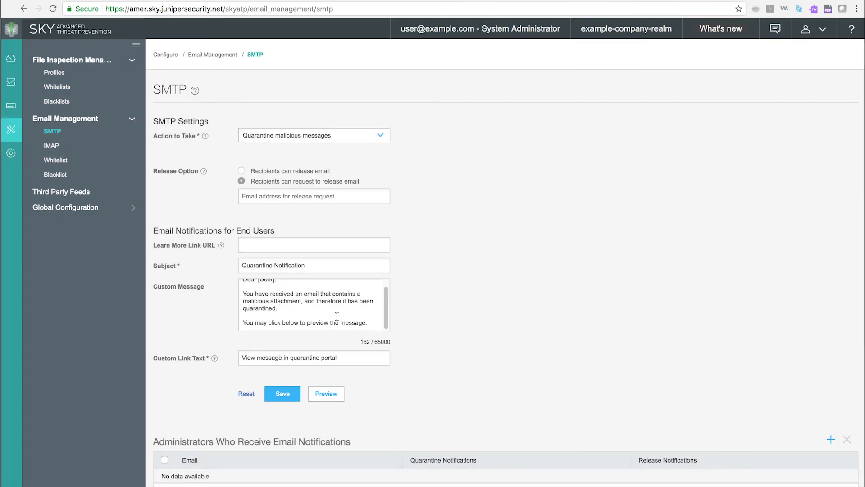
left_click(52, 150)
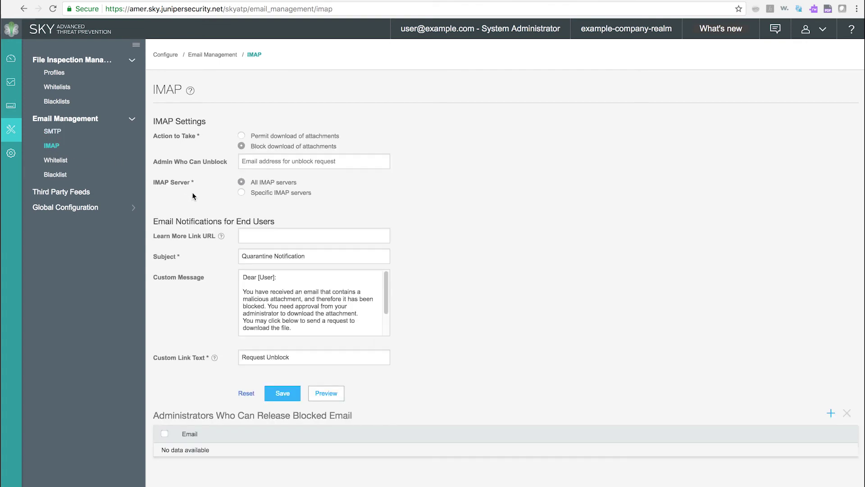
Permit IMAP attachment downloads for all IMAP servers, cancelling the administrator entry
left_click(241, 136)
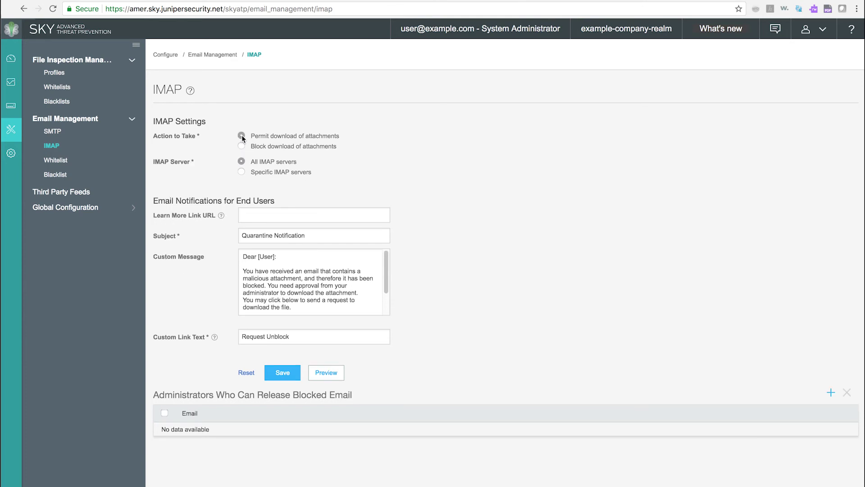
left_click(241, 172)
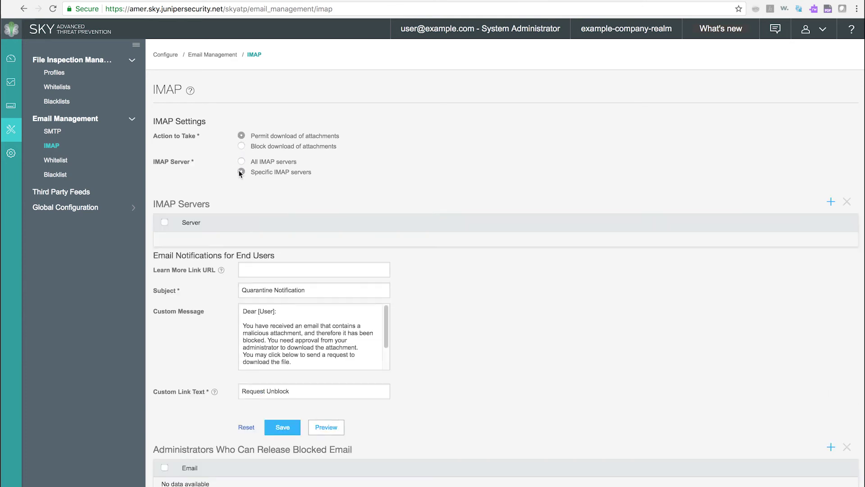
left_click(242, 163)
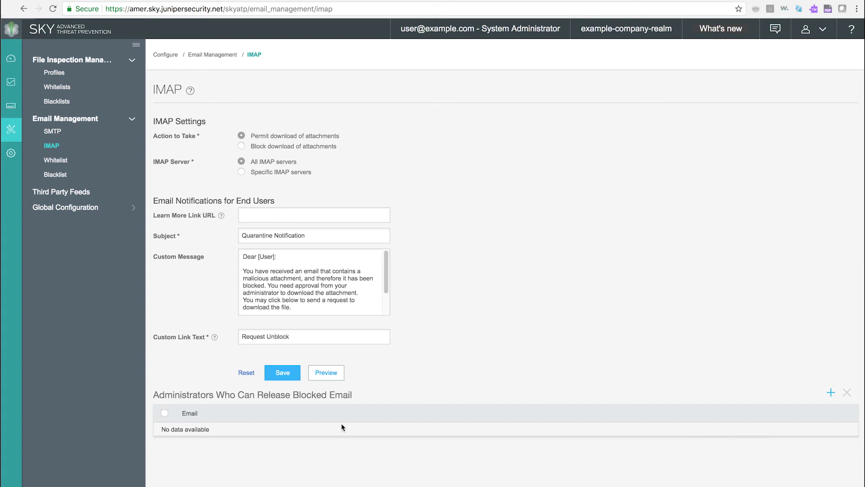
left_click(830, 393)
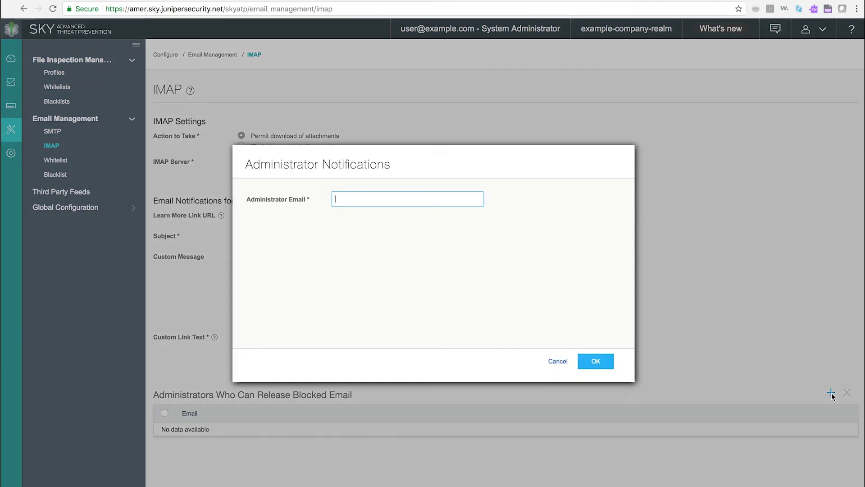
left_click(556, 362)
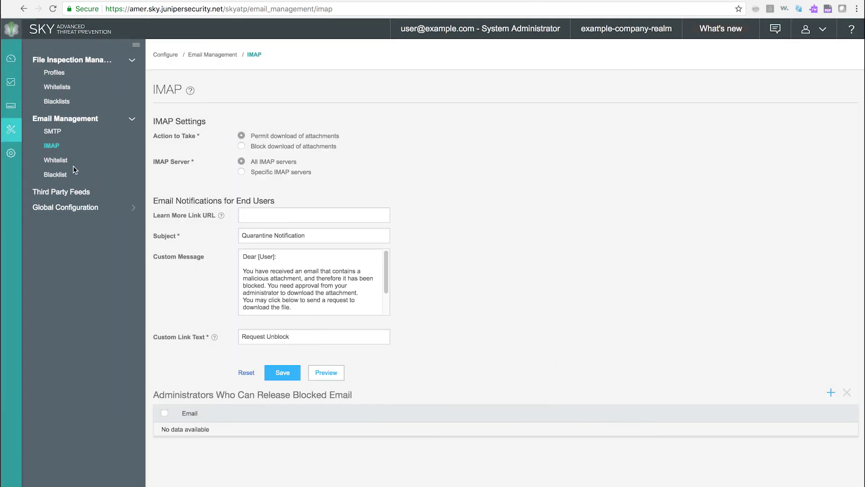
Add a sample sender address to the email whitelist
left_click(60, 162)
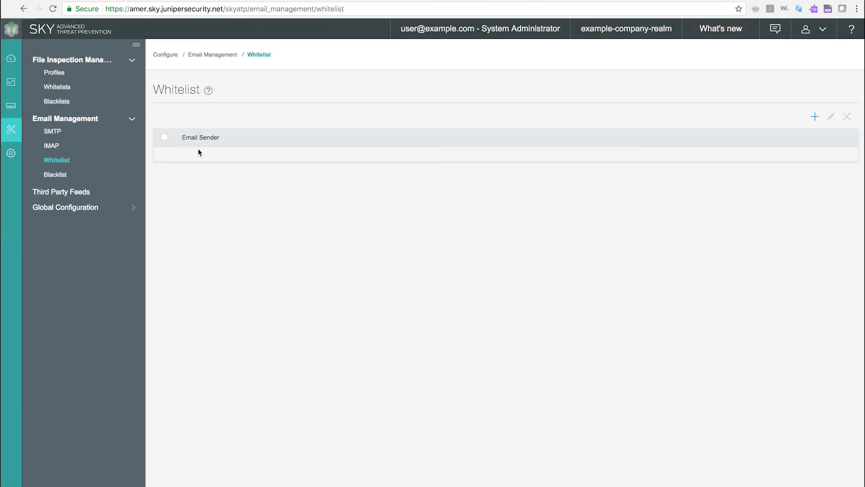
left_click(815, 116)
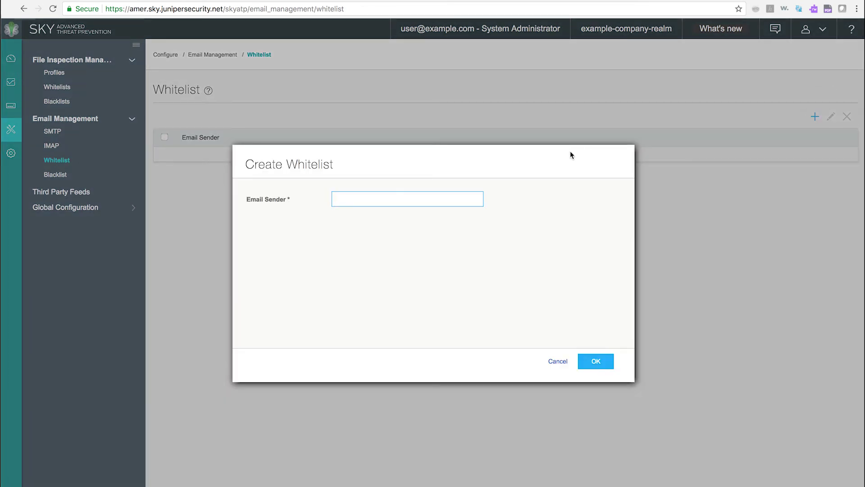
type("a@b")
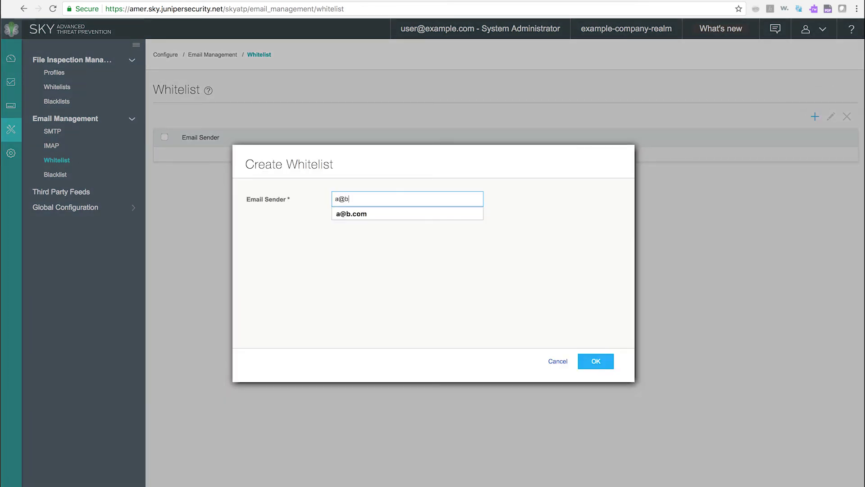
type(".com")
left_click(588, 362)
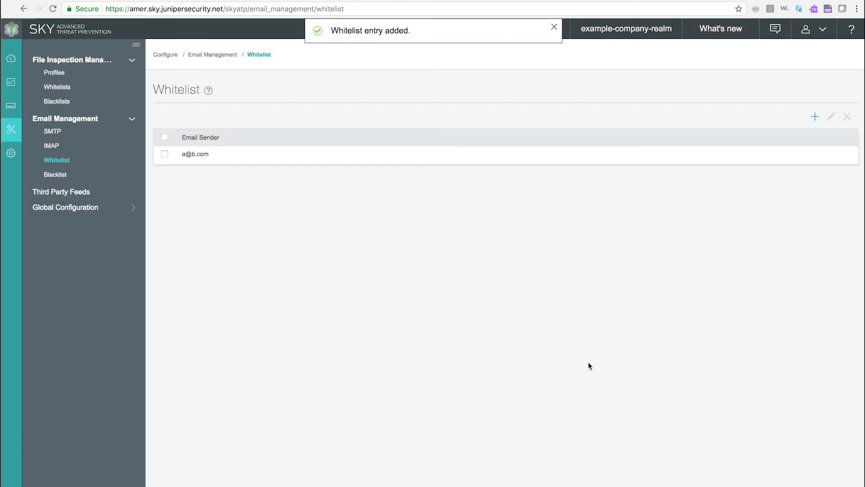
Add another sample sender address to the email blacklist
left_click(60, 179)
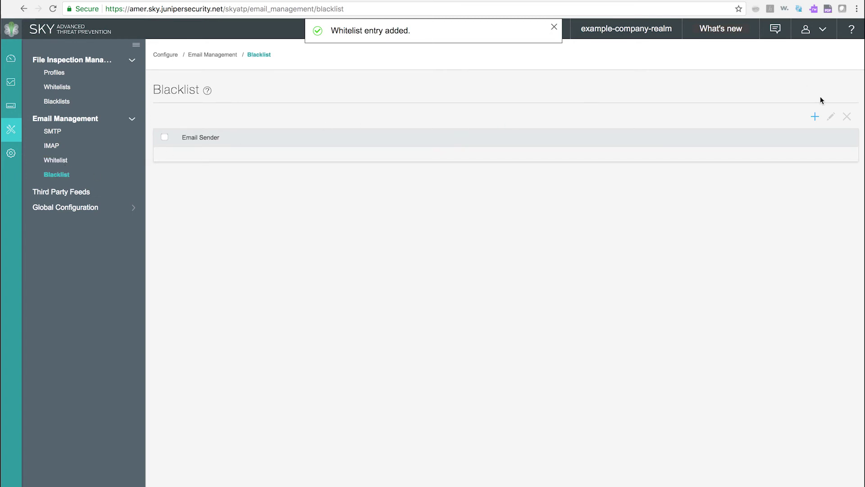
left_click(815, 117)
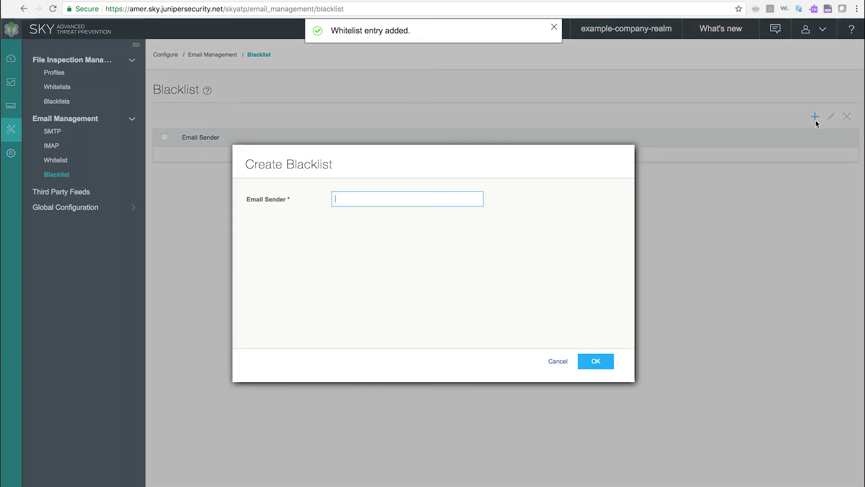
type("x@y.")
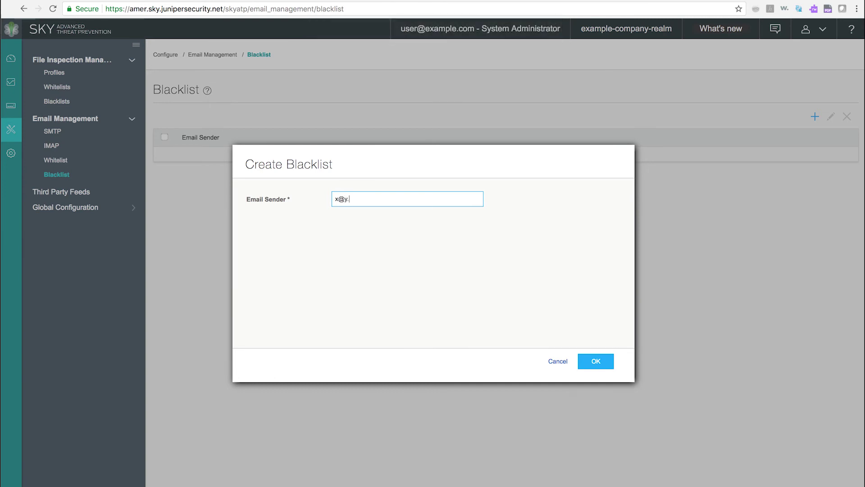
type("com")
left_click(605, 362)
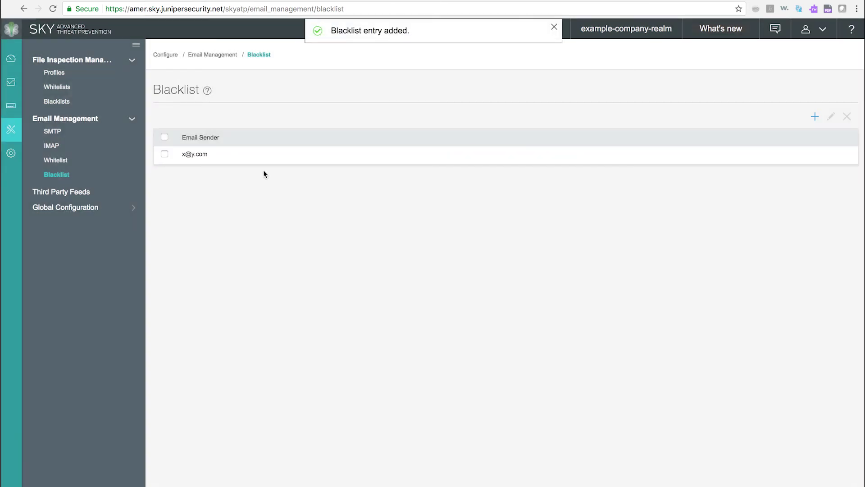
View the Third Party Feeds page, then move on to Global Configuration
left_click(73, 193)
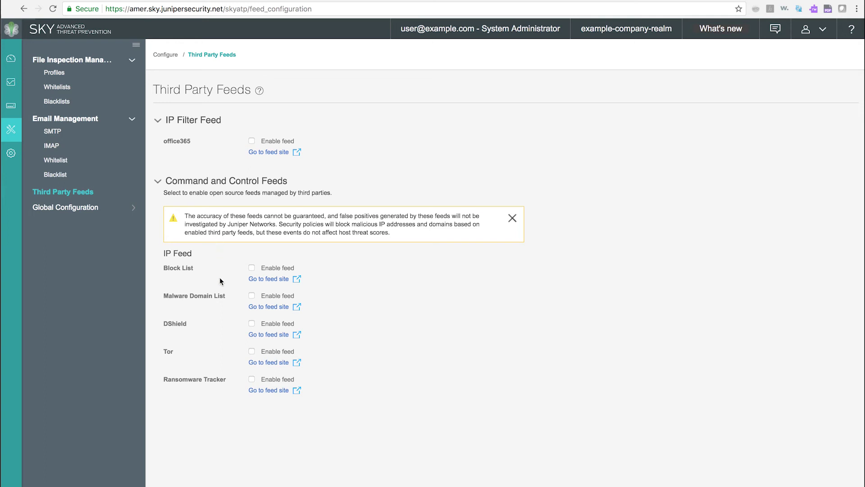
left_click(80, 209)
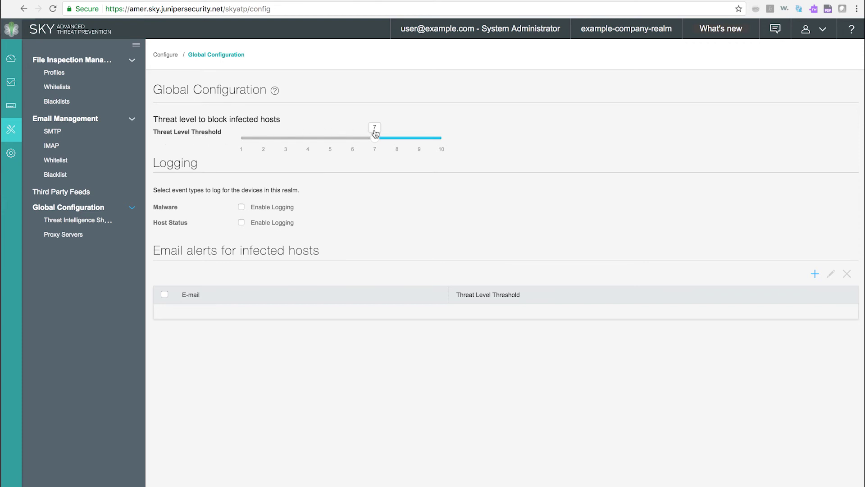
Raise the infected-host blocking threshold to 8 and enable Malware and Host Status logging
left_click_drag(375, 135, 393, 132)
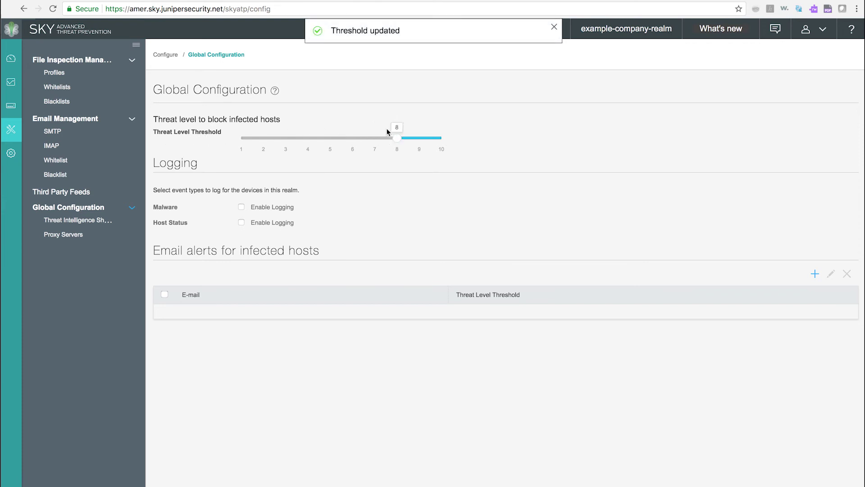
left_click(242, 207)
left_click(241, 222)
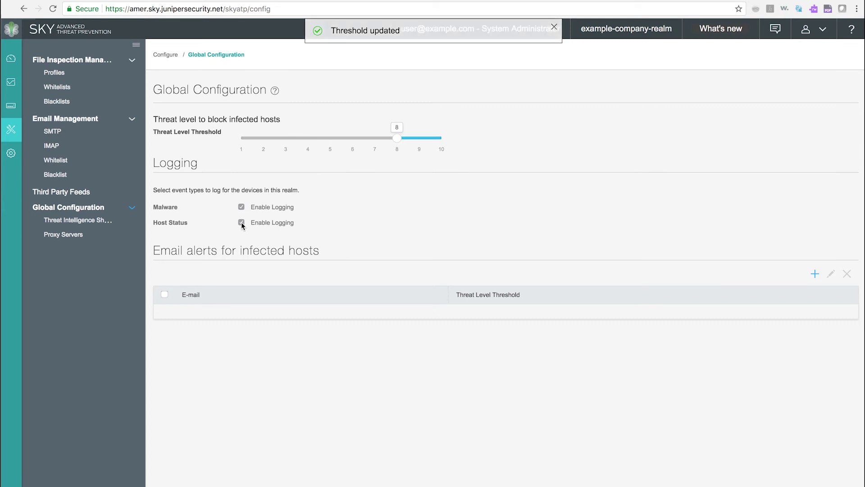
Add an infected-host email alert for an example address at threat level 1
left_click(815, 275)
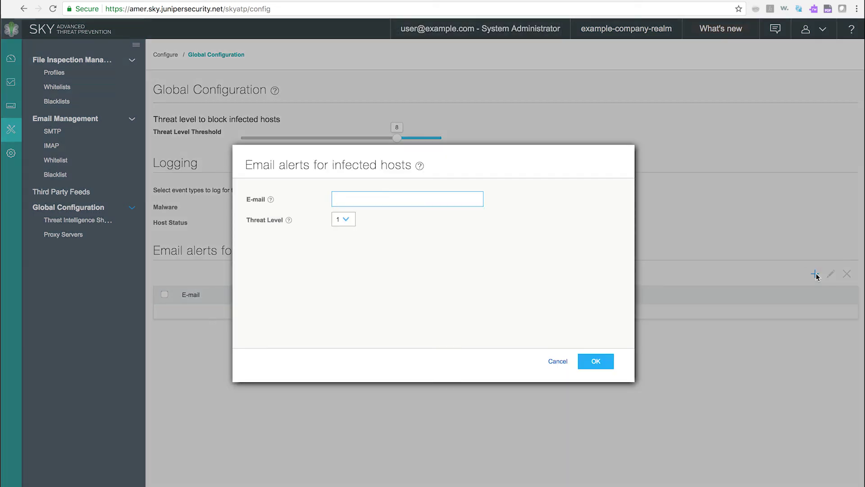
type("infectedhos")
type("example.com")
key("Return")
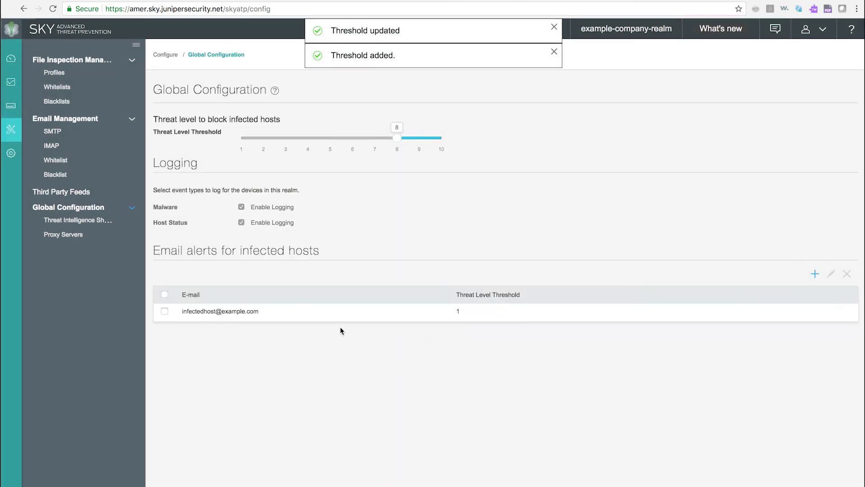
Review the TAXII Threat Intelligence Sharing settings, nudging the threshold slider at 7
left_click(88, 225)
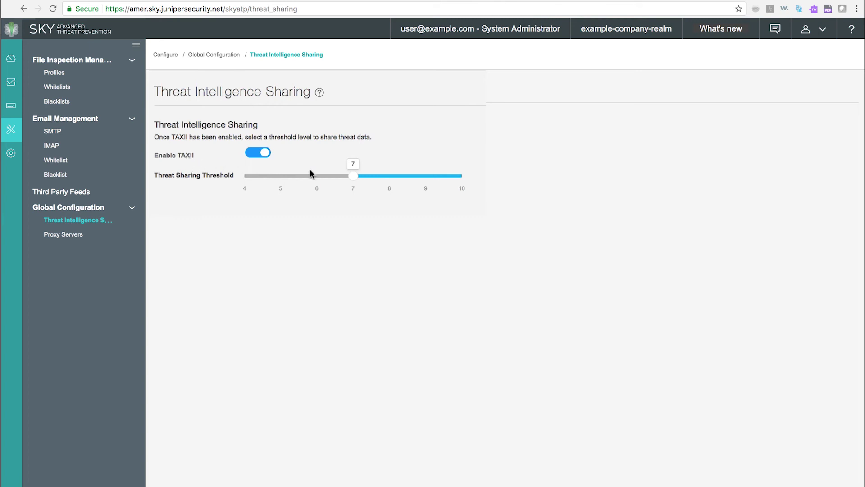
mouse_move(354, 178)
left_mouse_down()
mouse_move(391, 180)
mouse_move(314, 181)
mouse_move(356, 182)
left_mouse_up()
left_click(77, 239)
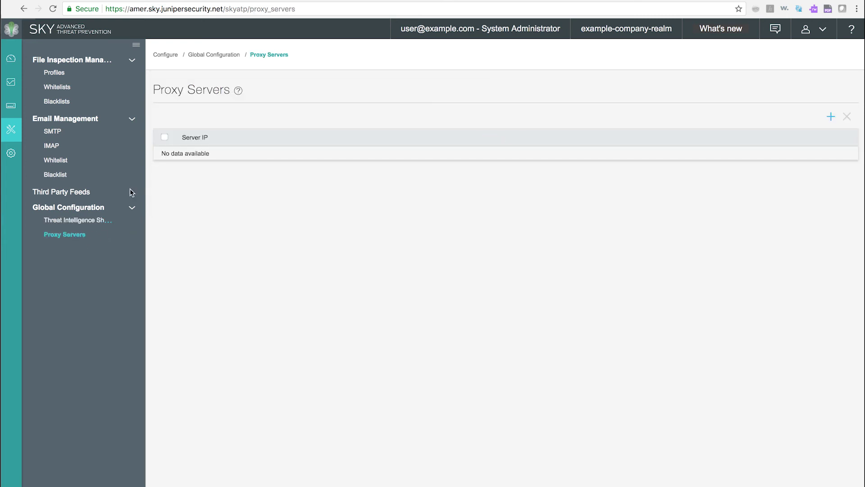
Submit a new proxy server with Server IP 10.1.1.1
left_click(831, 117)
type("10.1")
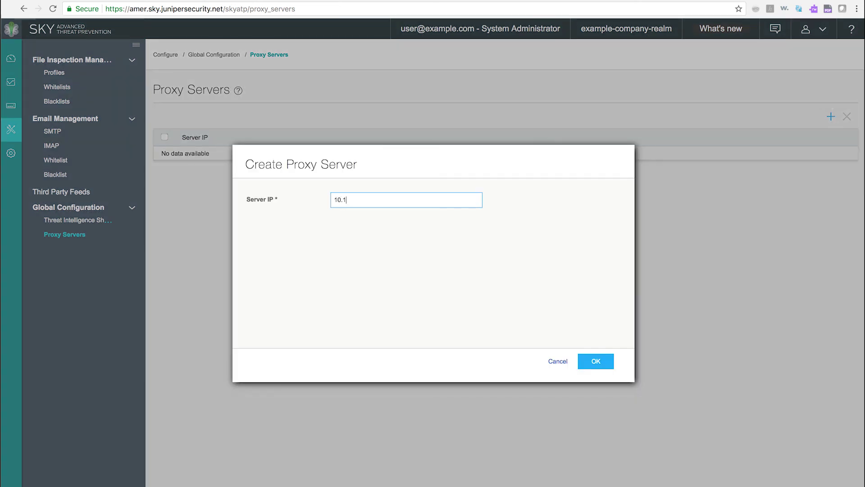
type(".1.")
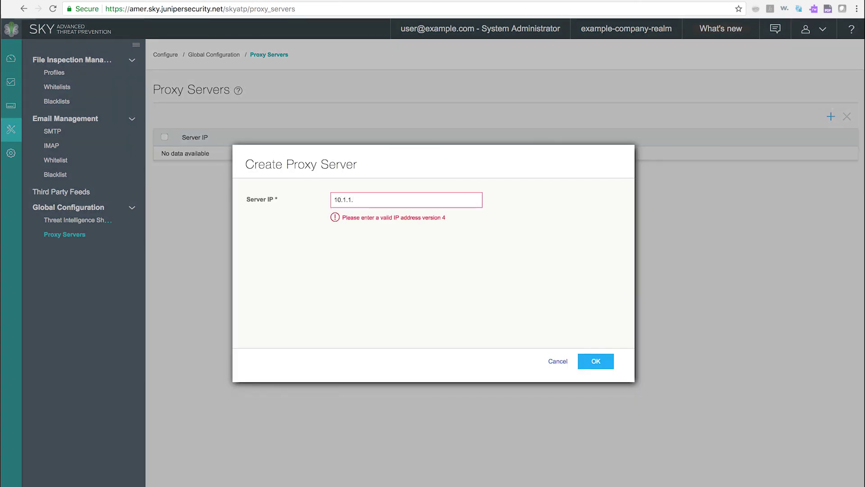
type("1")
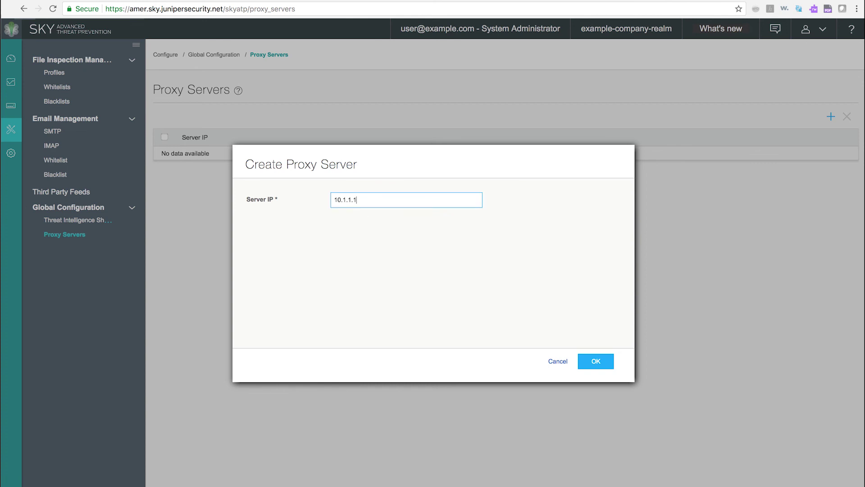
left_click(596, 363)
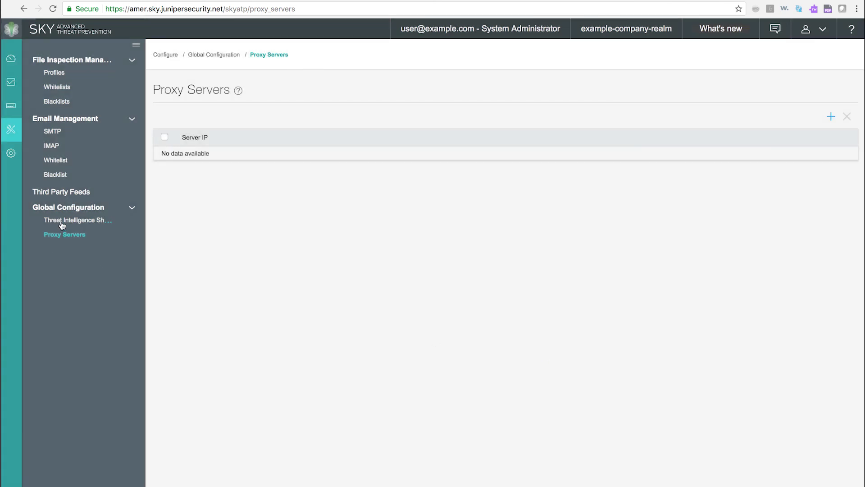
mouse_move(8, 159)
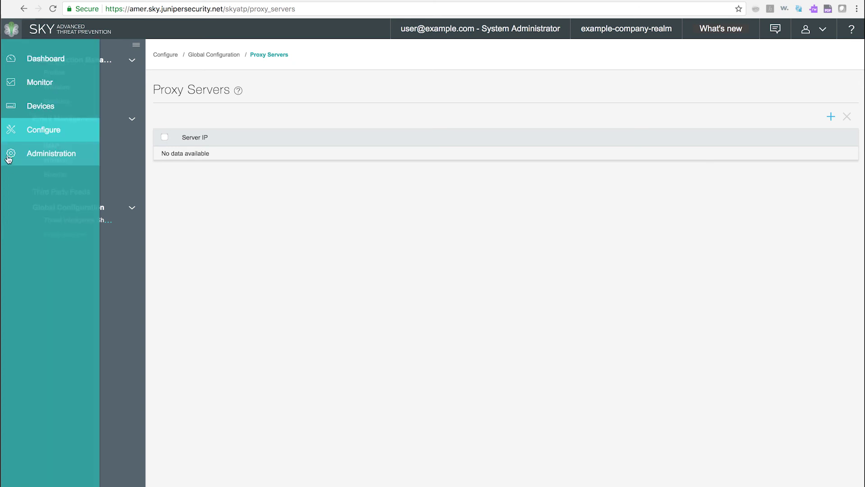
In Administration > Users, start a new user with first name, last name and e-mail address
left_click(9, 155)
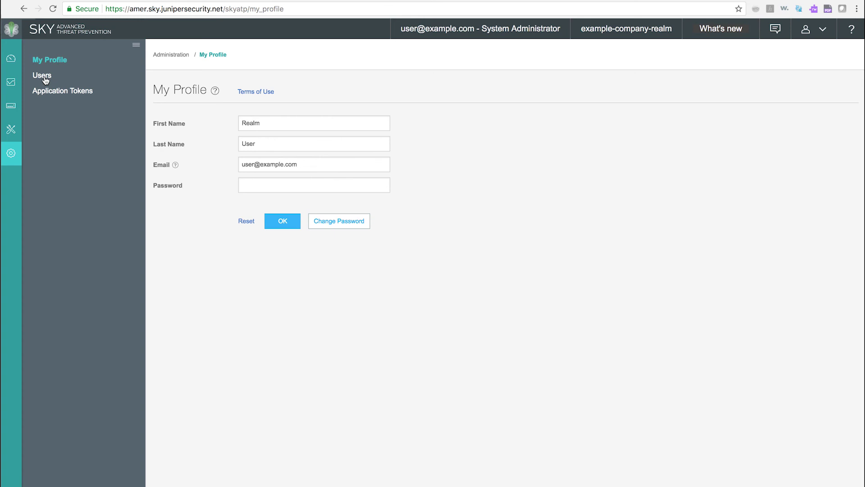
left_click(45, 78)
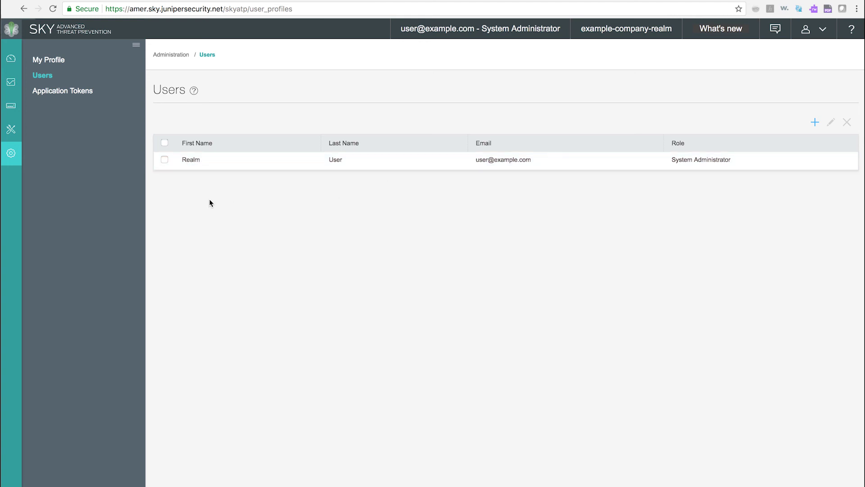
left_click(815, 122)
type("SkyATP")
key("Tab")
type("User")
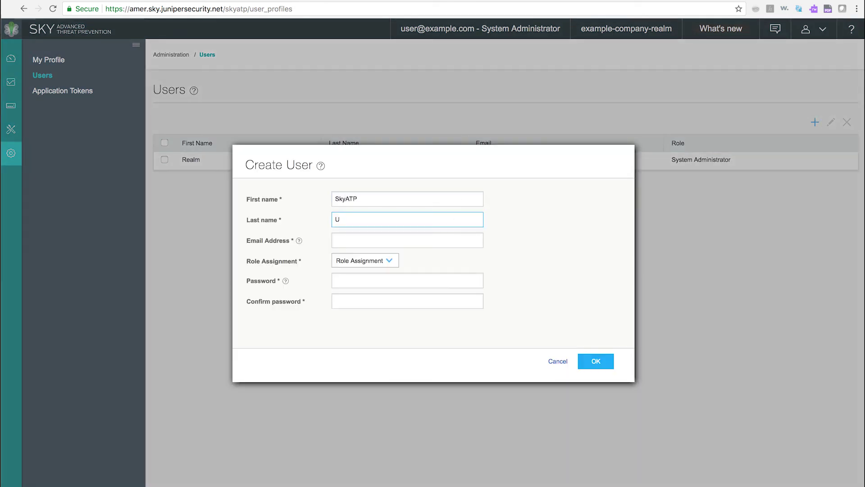
key("Tab")
type("sky@example.com")
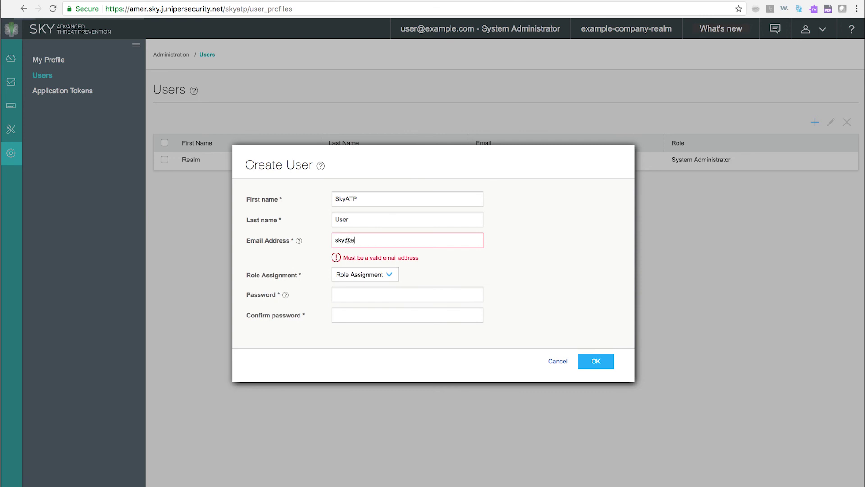
key("Tab")
Give the new user the Operator role, set and confirm a password, and save
left_click(389, 264)
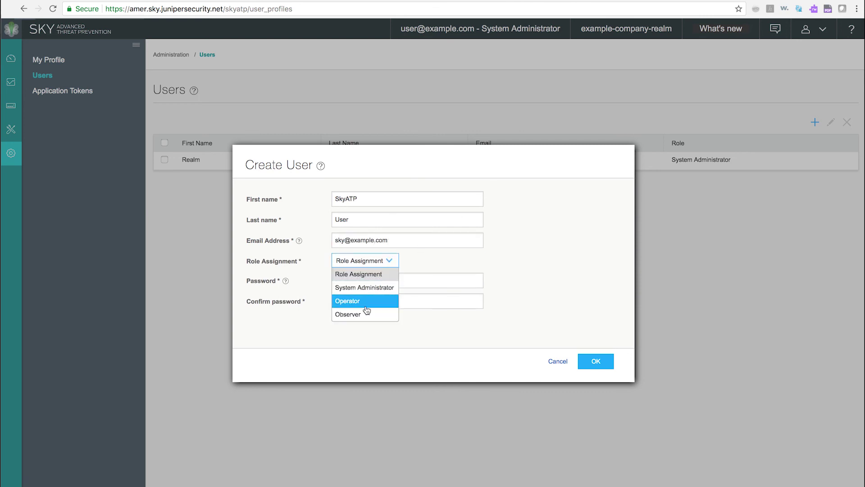
left_click(361, 301)
left_click(348, 282)
type("aaaaaaaaaaaa")
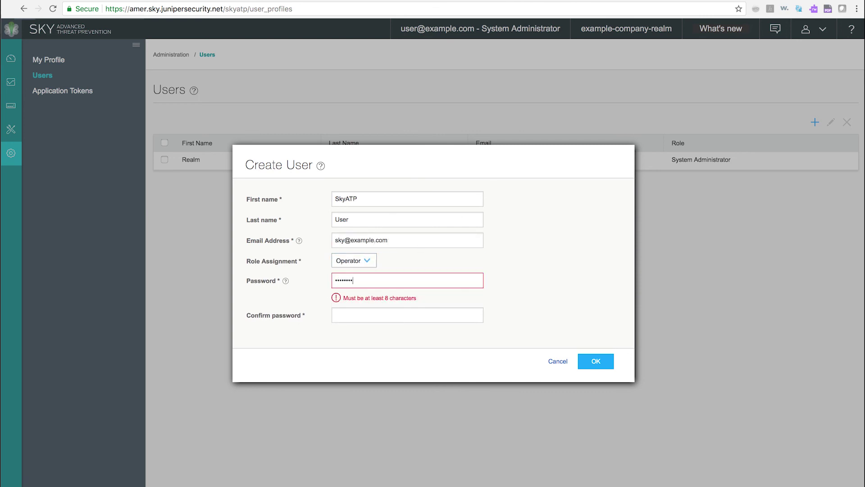
key("Tab")
type("aaaaaaaaaaaa")
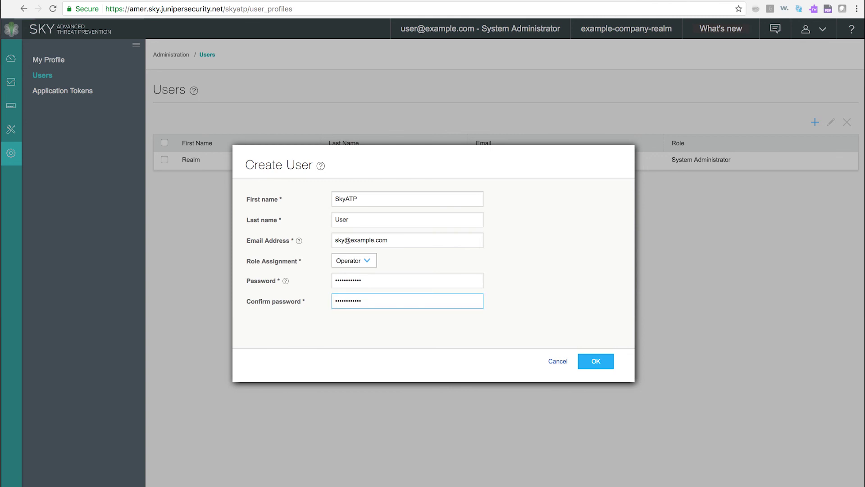
left_click(591, 364)
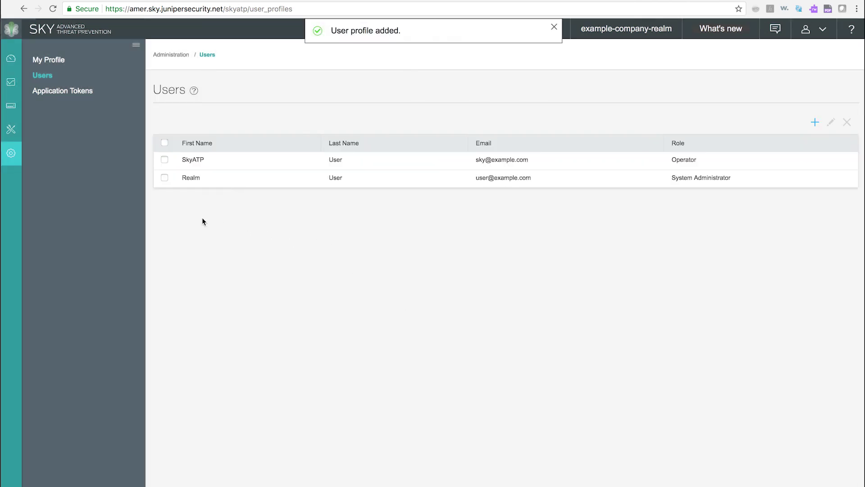
Create application token New_Space_Token with description 'Description' and dismiss the confirmation
left_click(63, 92)
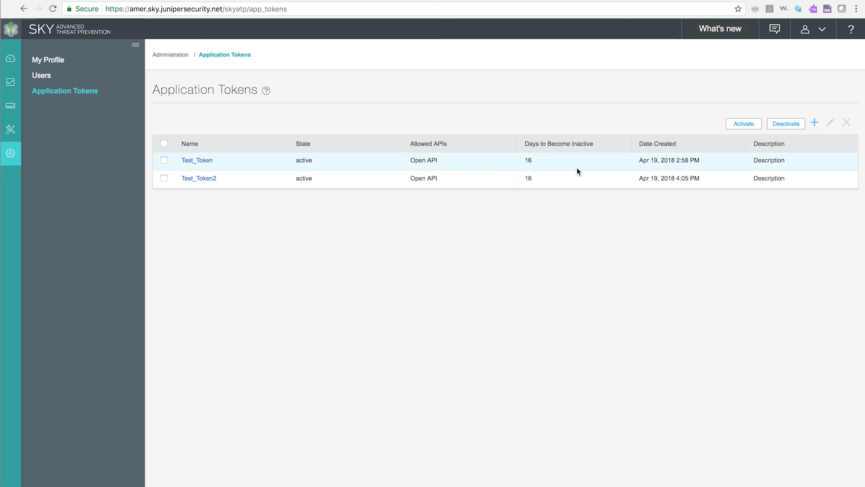
left_click(814, 124)
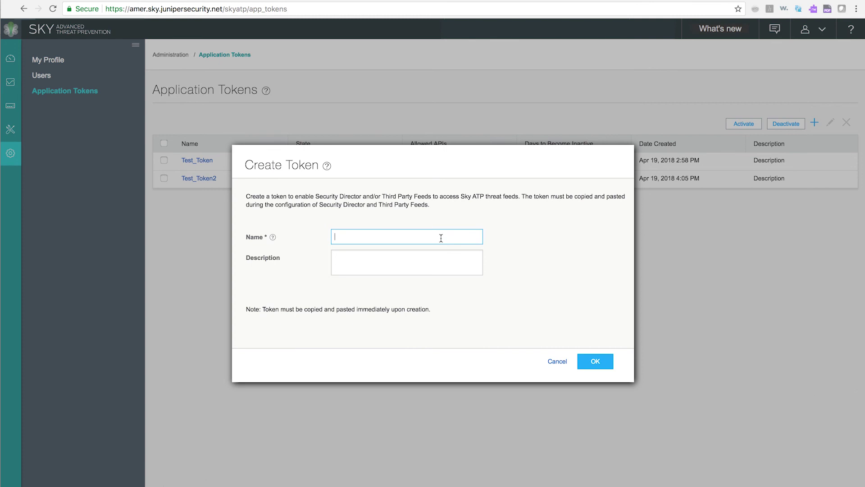
type("New_Space_Token")
key("Tab")
type("Description")
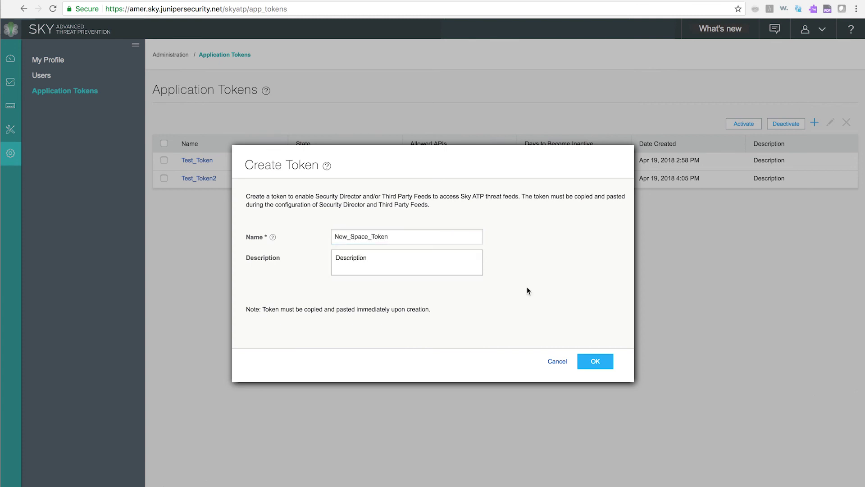
left_click(591, 364)
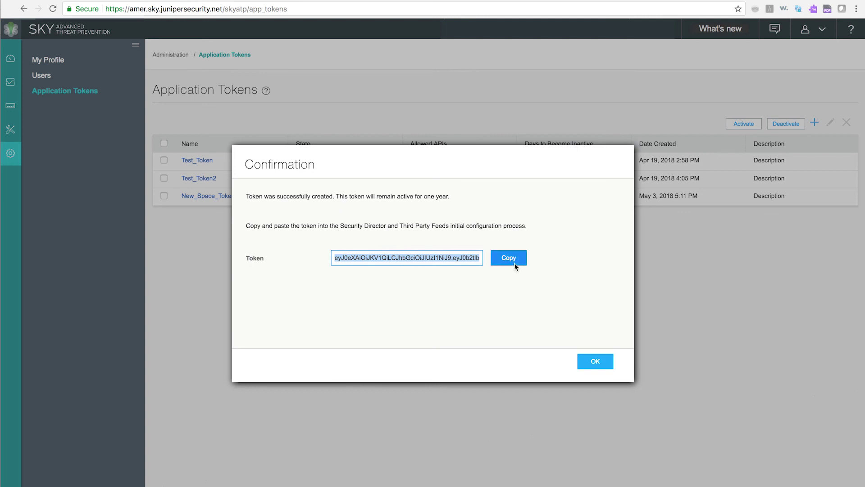
left_click(594, 363)
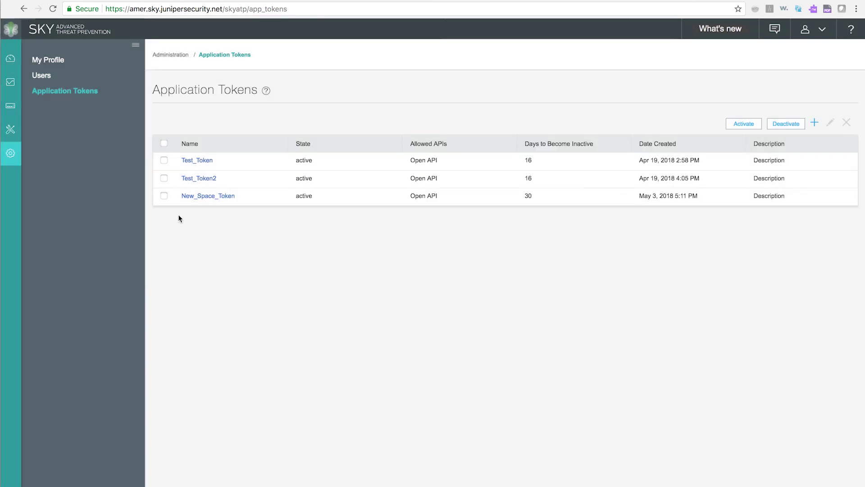
Deactivate the New_Space_Token token and request its deletion
left_click(164, 197)
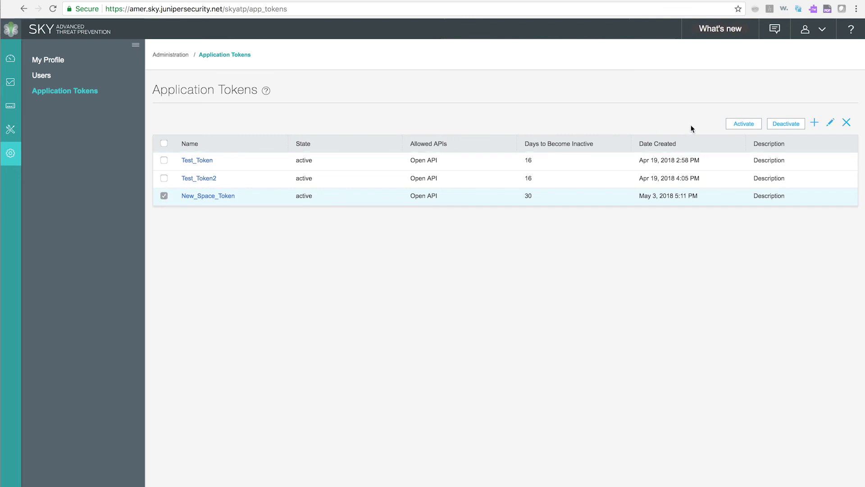
left_click(776, 126)
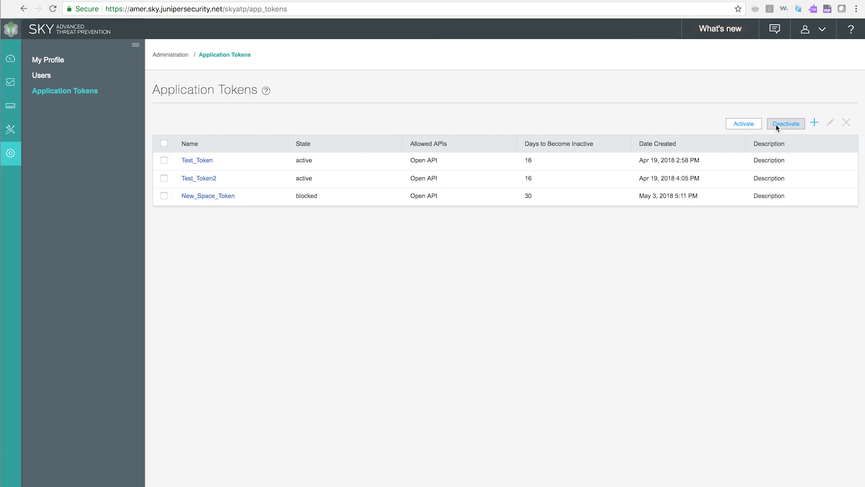
left_click(301, 197)
left_click(301, 196)
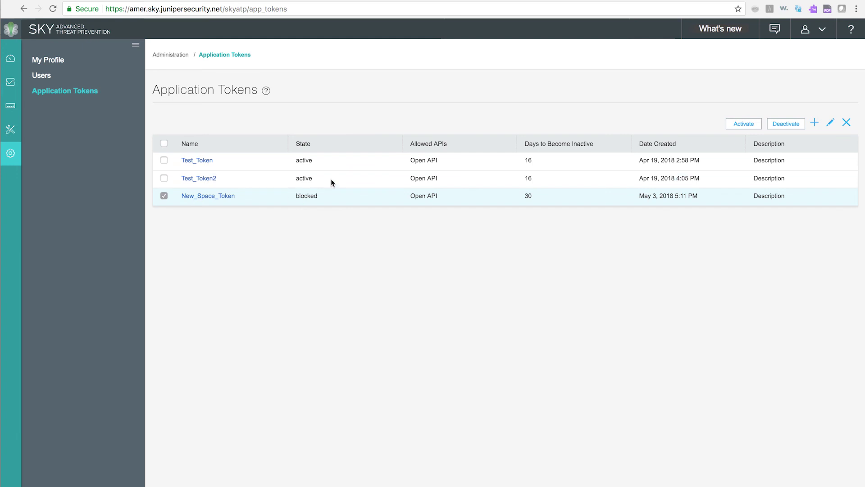
left_click(847, 124)
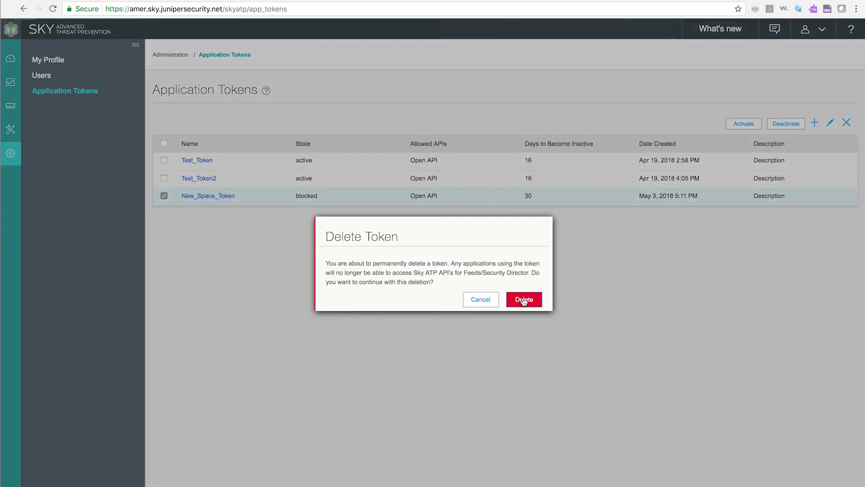